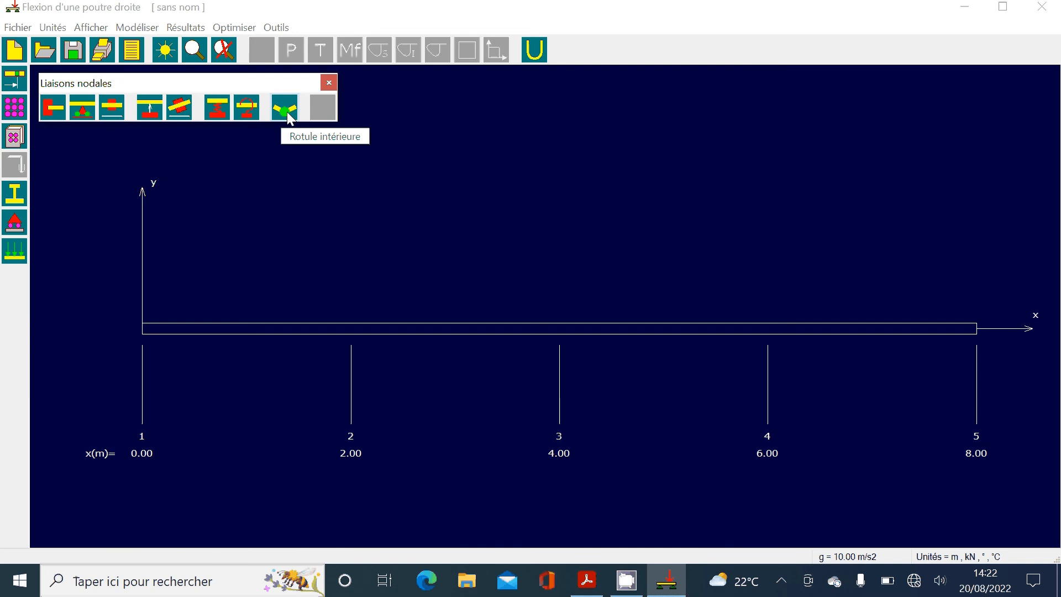
Check the support at A in the Poutre Isostatique PDF, and apply a fixed support (Encastrement) at node 1 of the beam
left_click(596, 589)
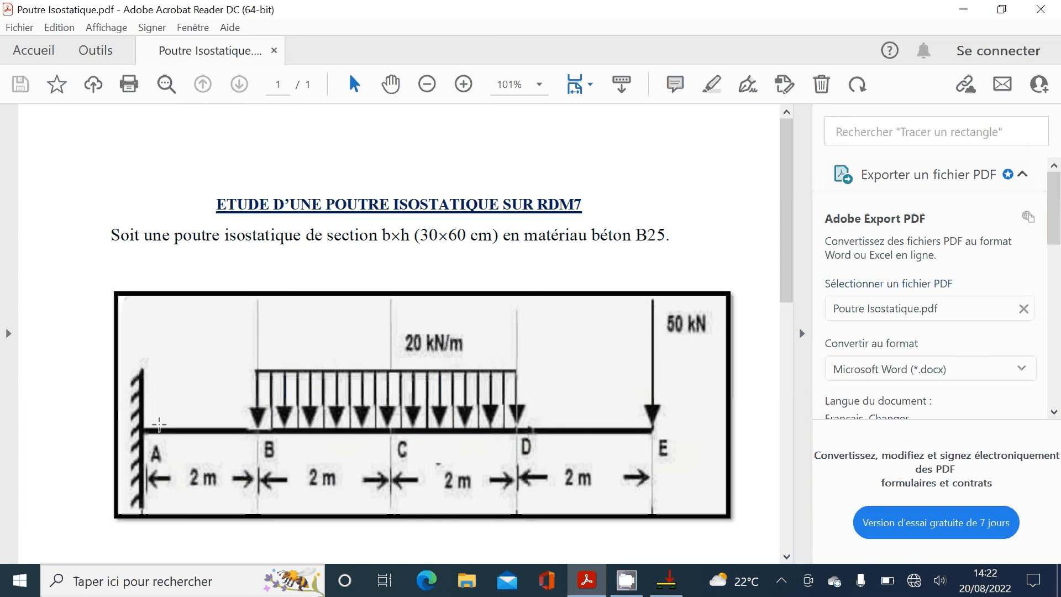
left_click(665, 580)
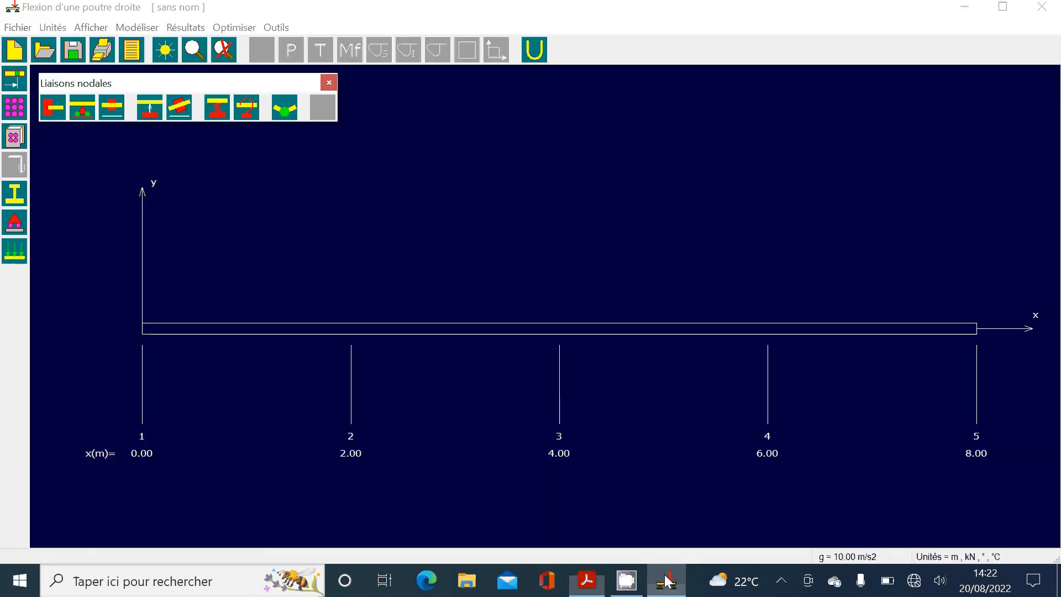
left_click(53, 107)
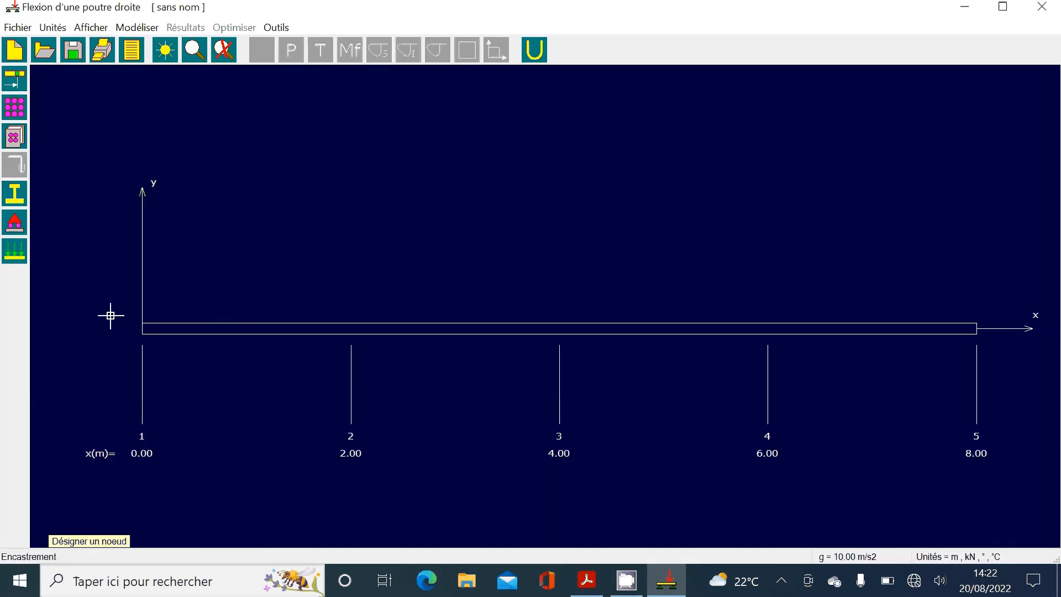
left_click(142, 327)
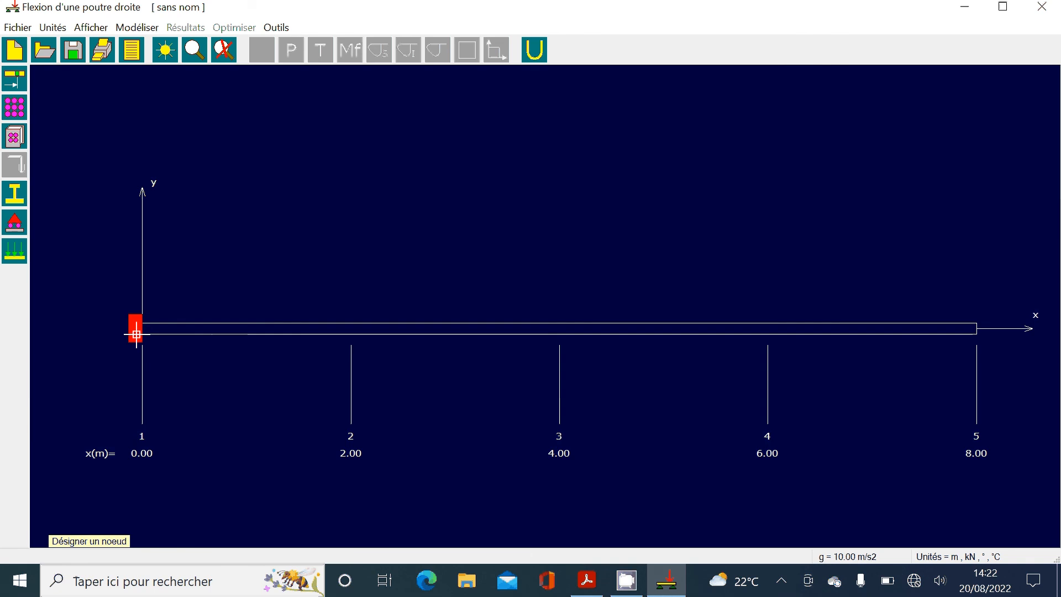
right_click(186, 187)
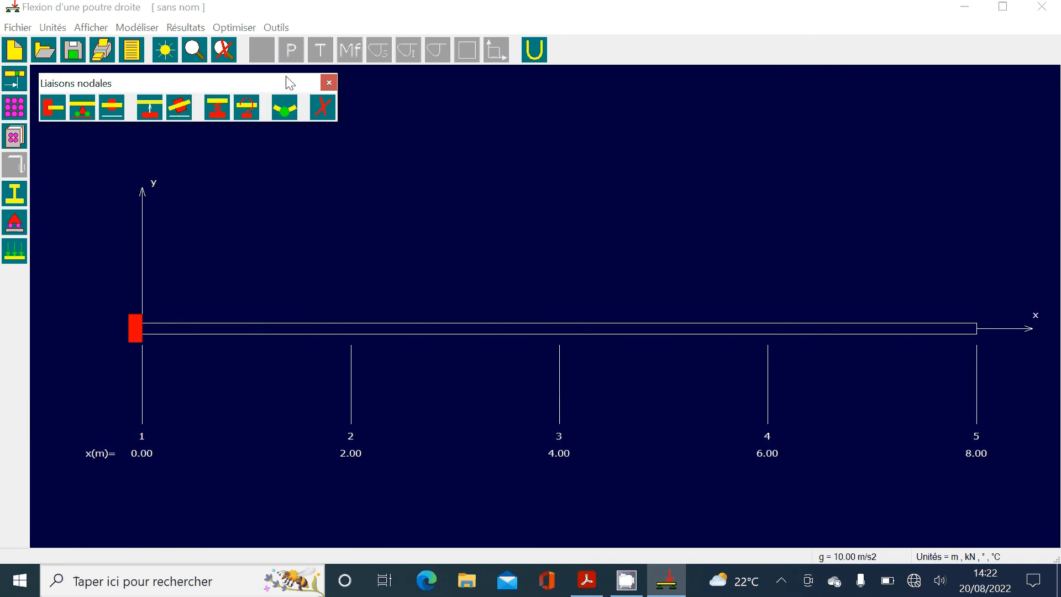
left_click(329, 81)
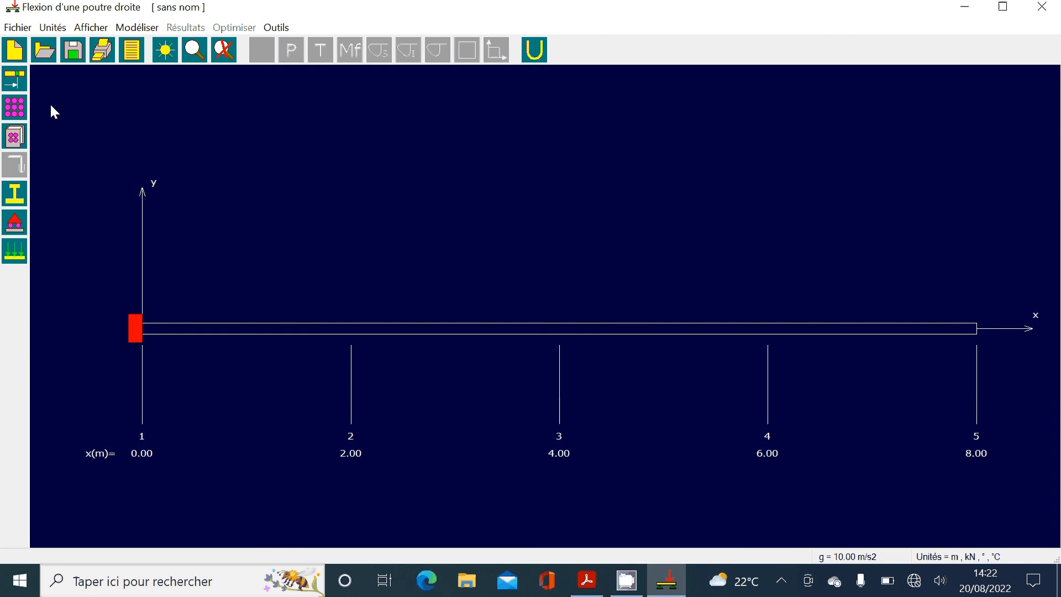
Open the beam's material definition, check the material in the Poutre Isostatique PDF and set its name to "Béton B25"
left_click(136, 33)
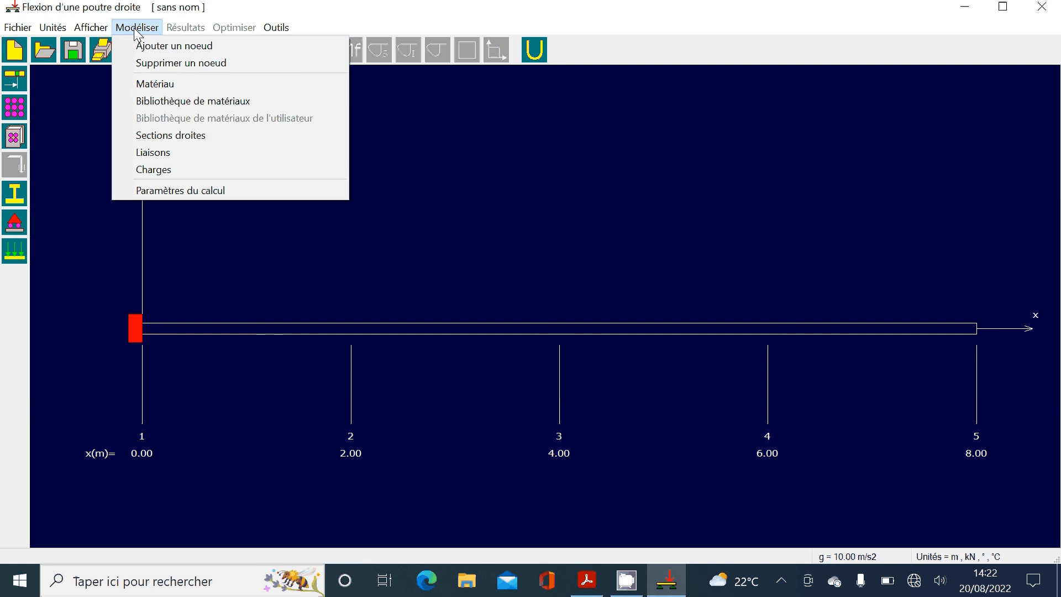
left_click(169, 86)
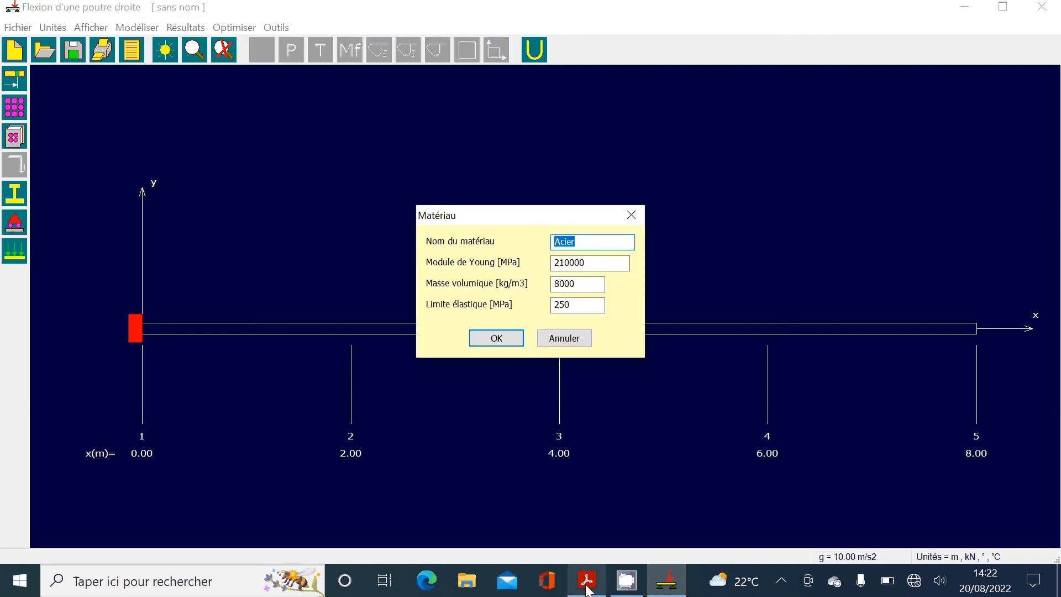
left_click(587, 580)
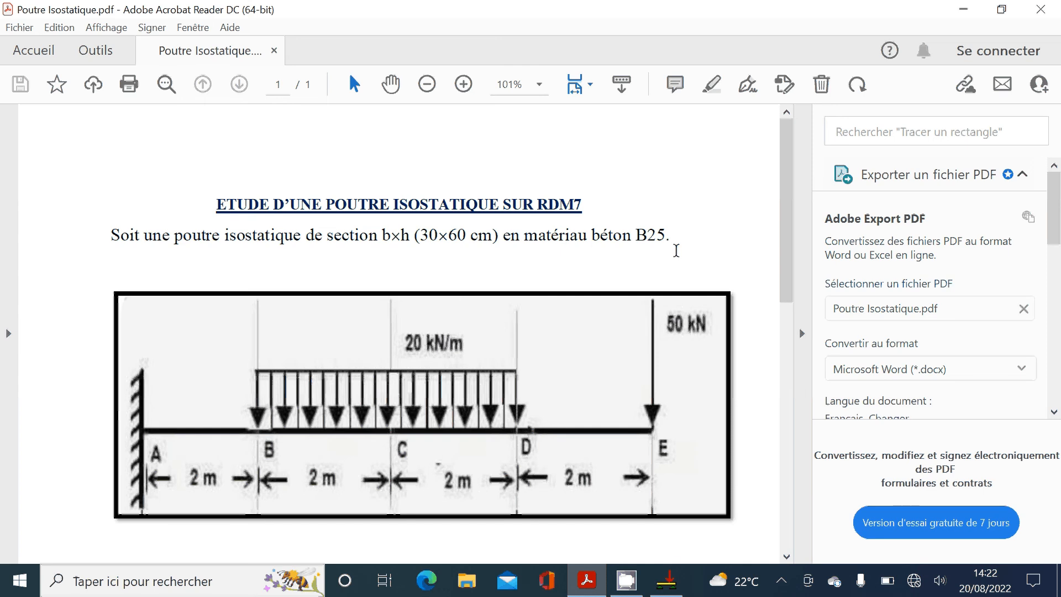
left_click(666, 579)
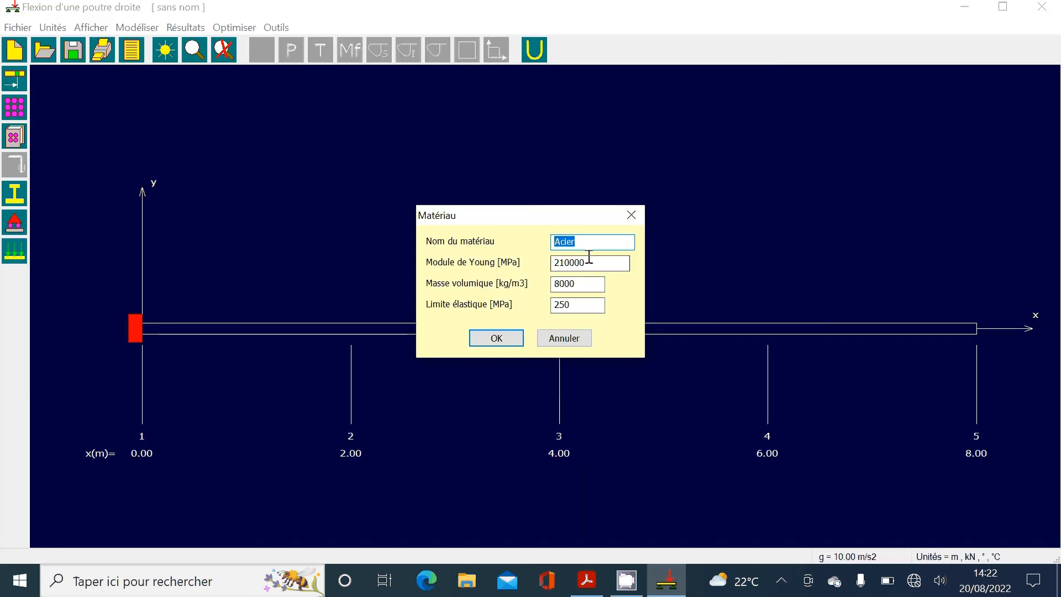
type("B")
key("BackSpace")
type("Bé")
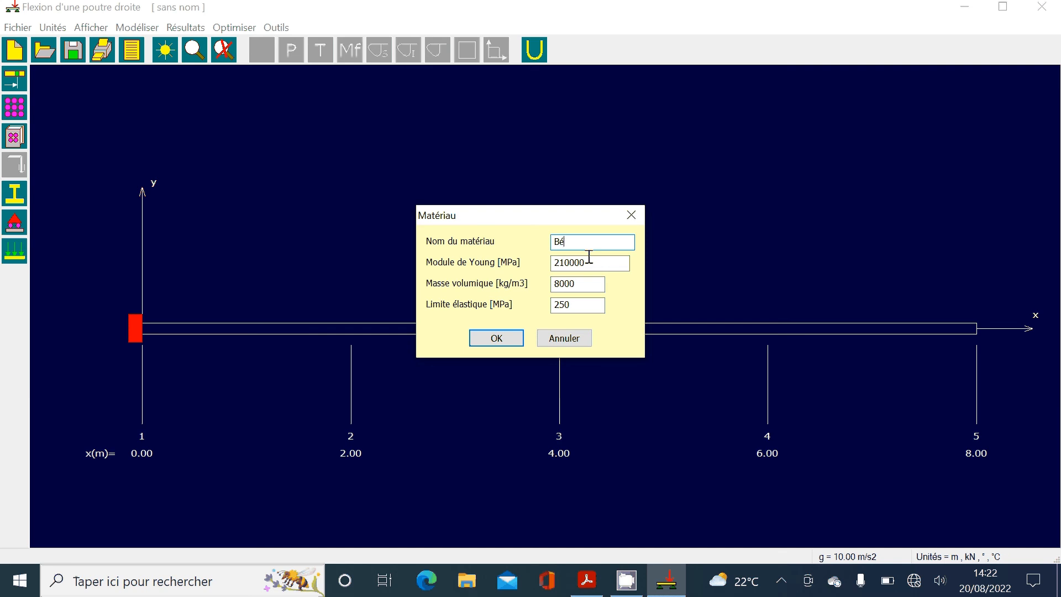
type("ton B25")
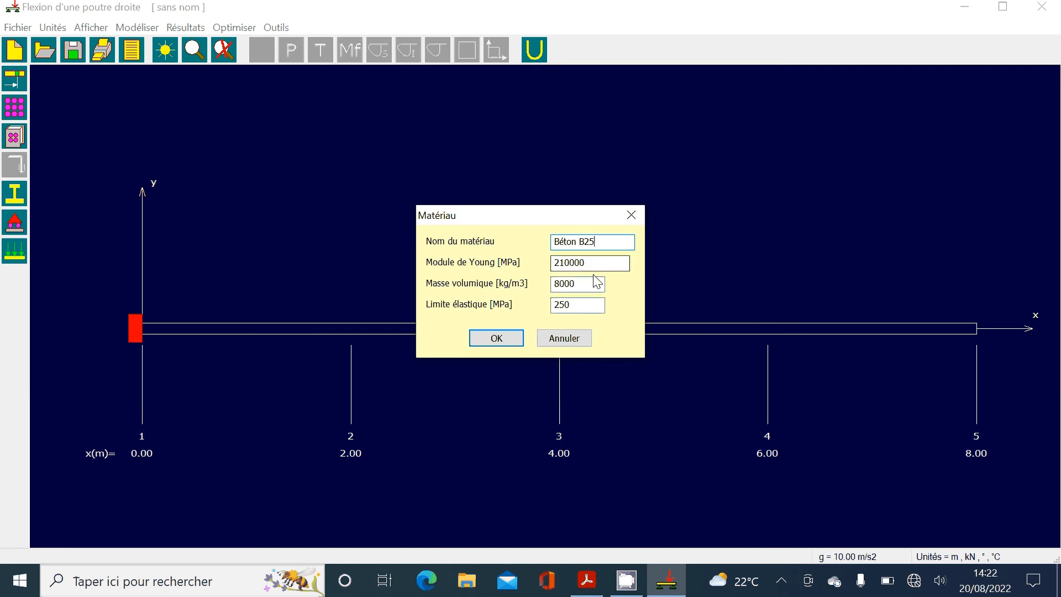
Set the material's Young's modulus to 10820 MPa
left_click(599, 267)
key("BackSpace")
key("BackSpace")
key("BackSpace")
key("BackSpace")
key("BackSpace")
key("BackSpace")
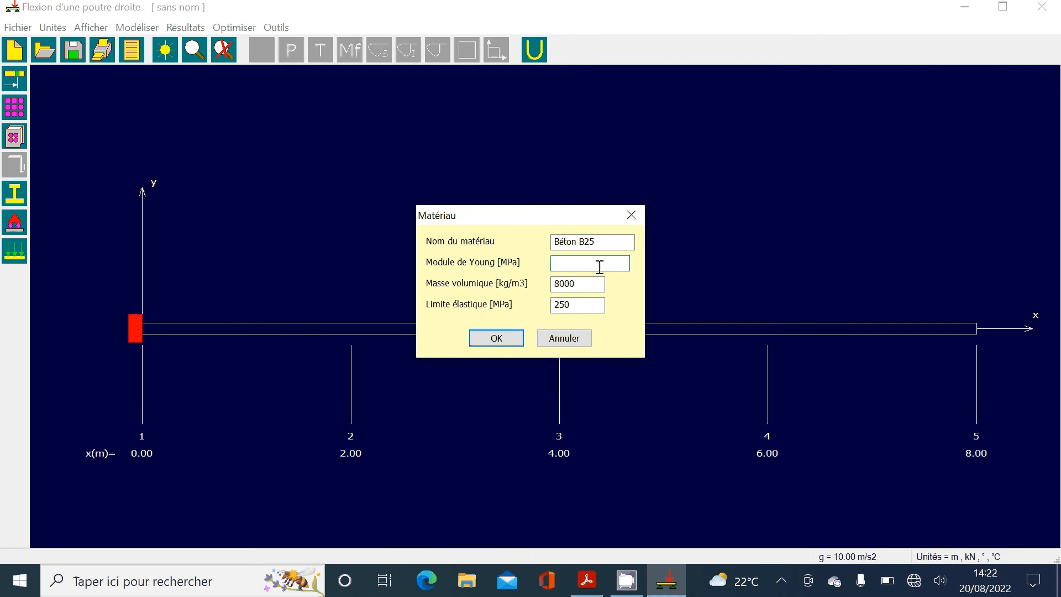
type("10820")
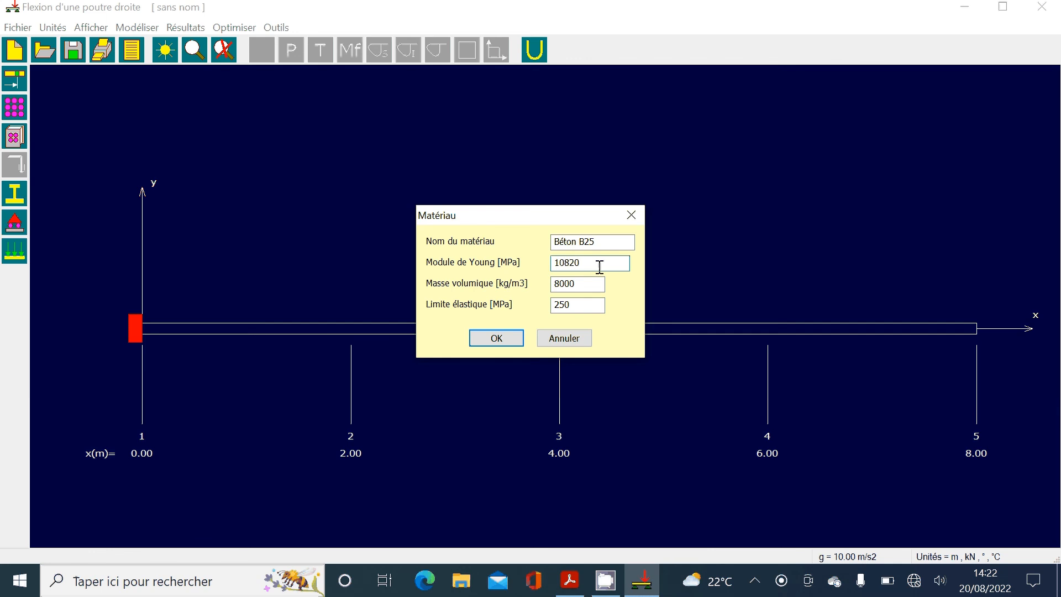
Set the material's density to 2500 kg/m3 and its elastic limit to 25 MPa, and accept the material definition
double_click(594, 283)
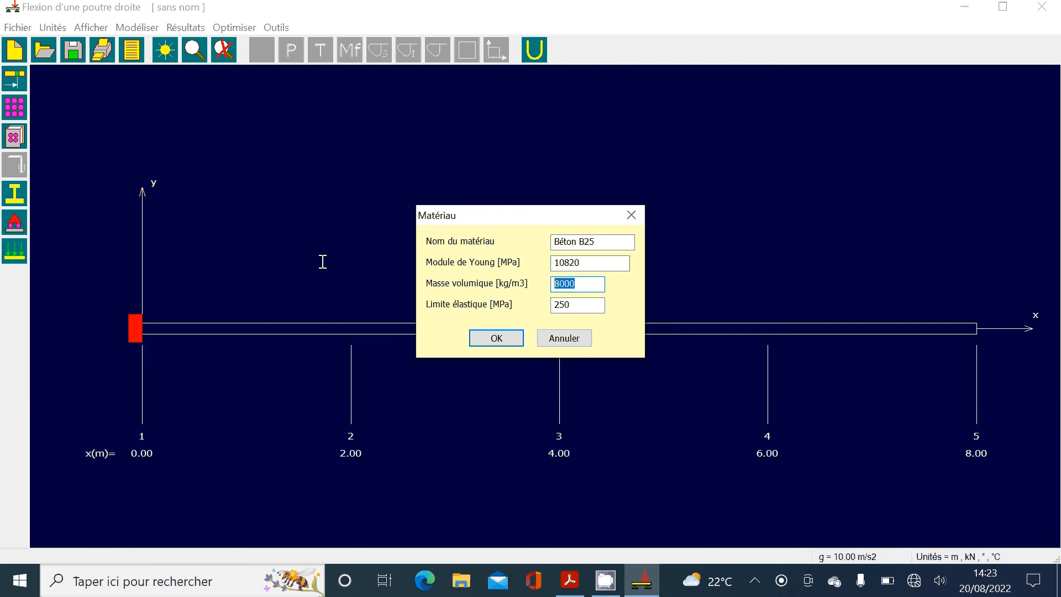
type("2500")
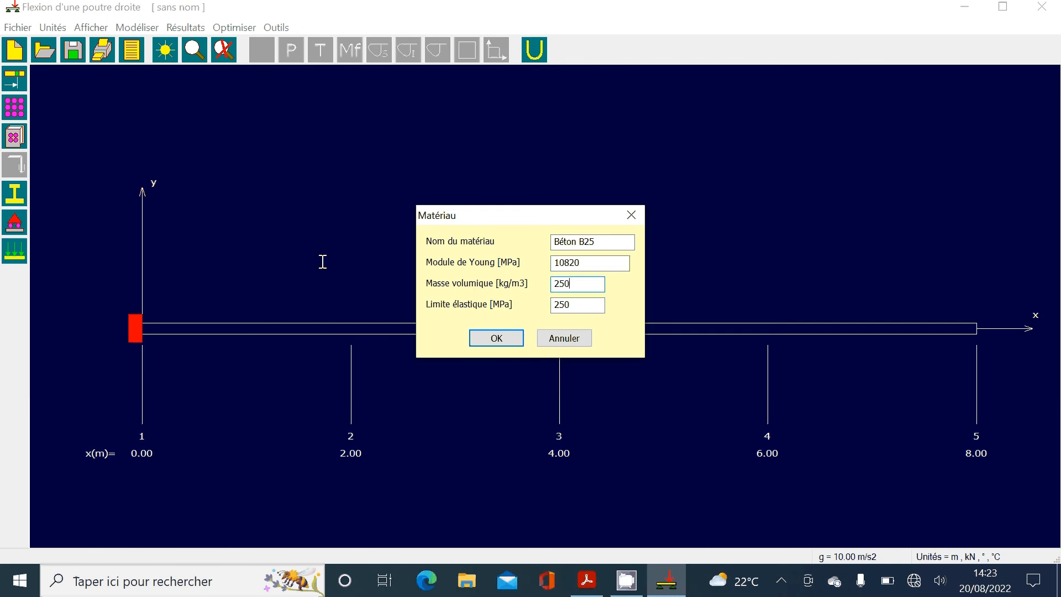
left_click(588, 303)
key("BackSpace")
left_click(496, 338)
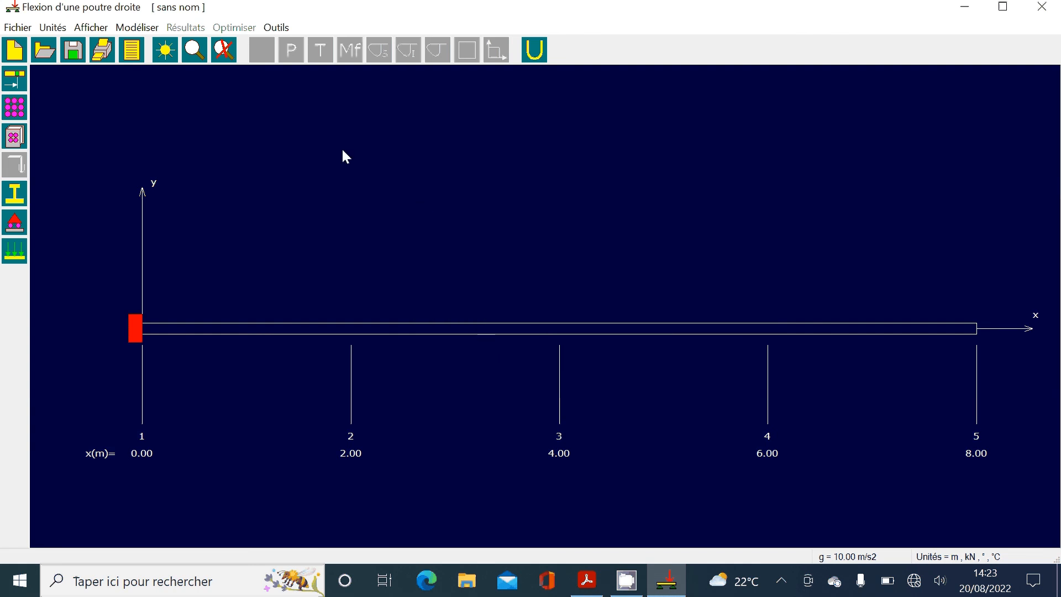
Assign the beam a solid rectangular cross-section 600 mm high and 300 mm wide, checking the dimensions in the Poutre Isostatique PDF
left_click(124, 29)
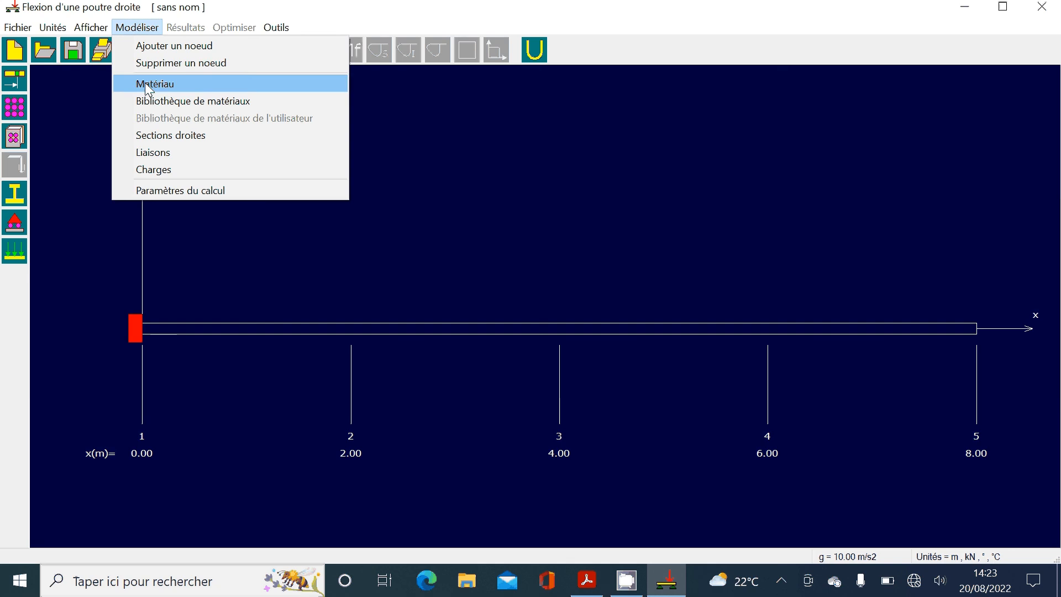
left_click(173, 134)
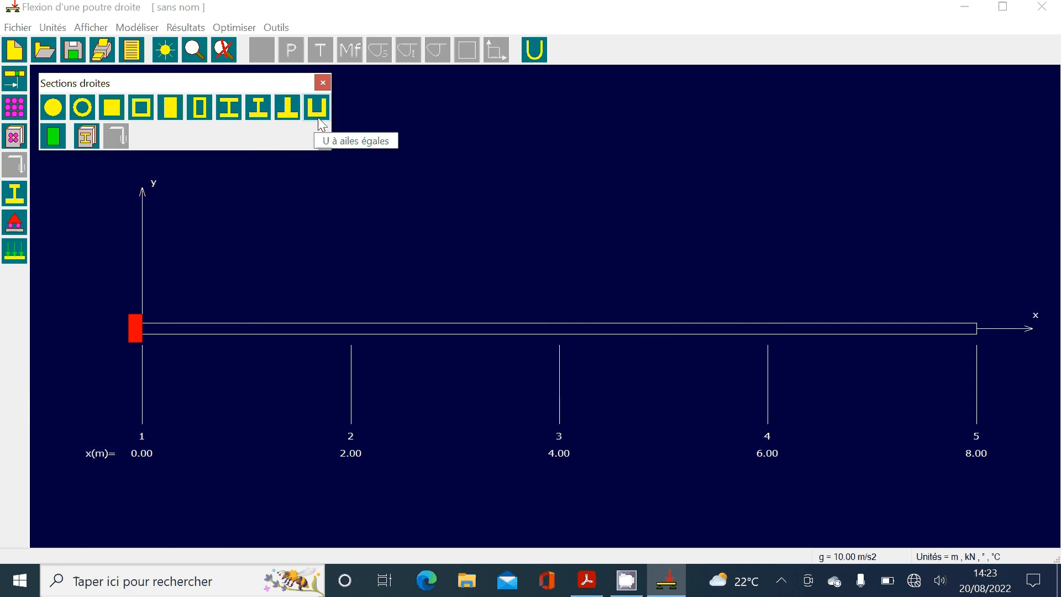
left_click(172, 109)
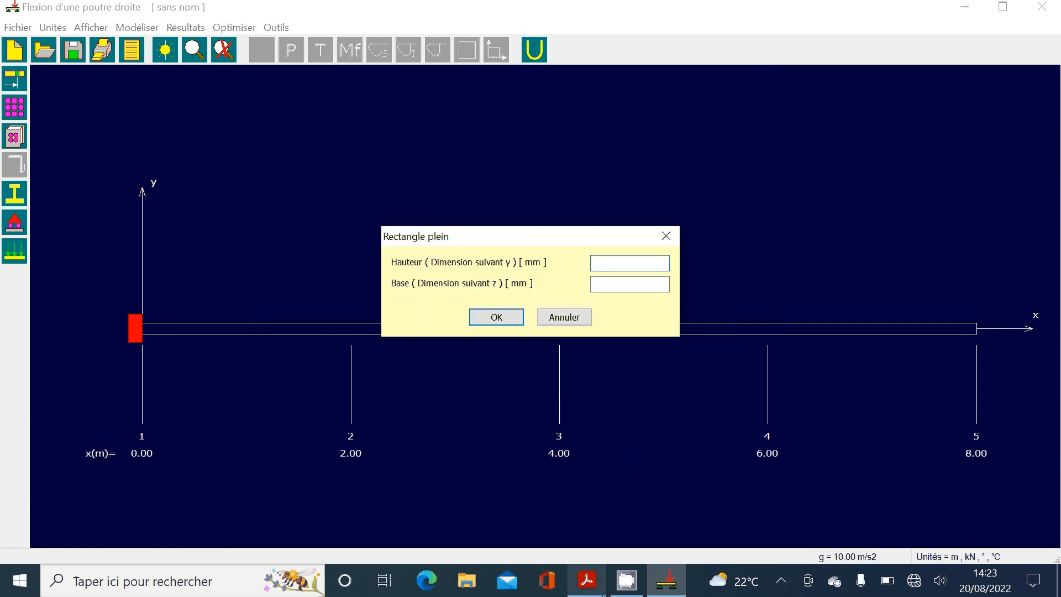
left_click(587, 580)
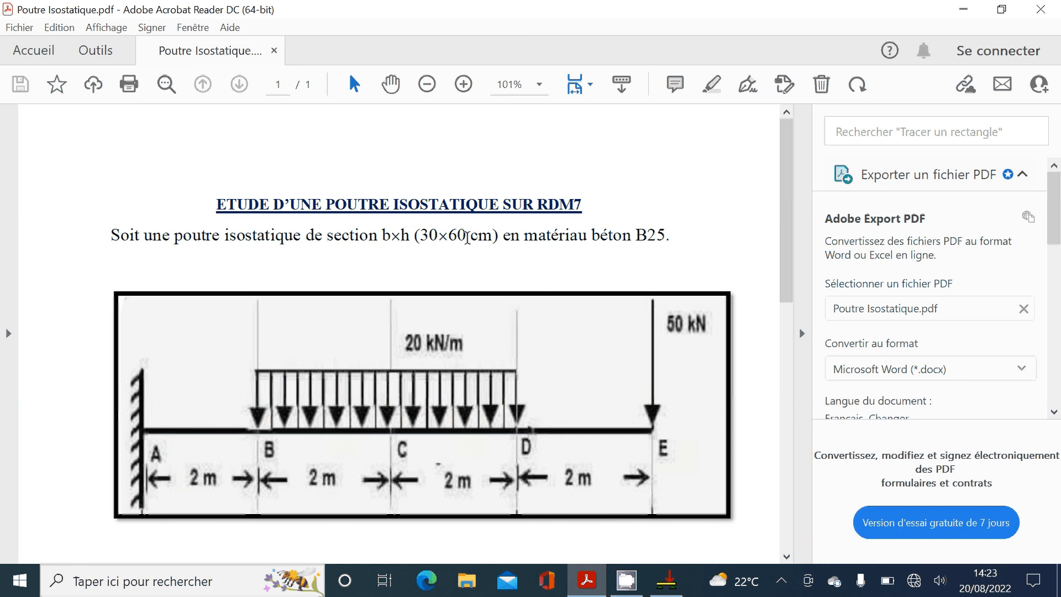
left_click(681, 589)
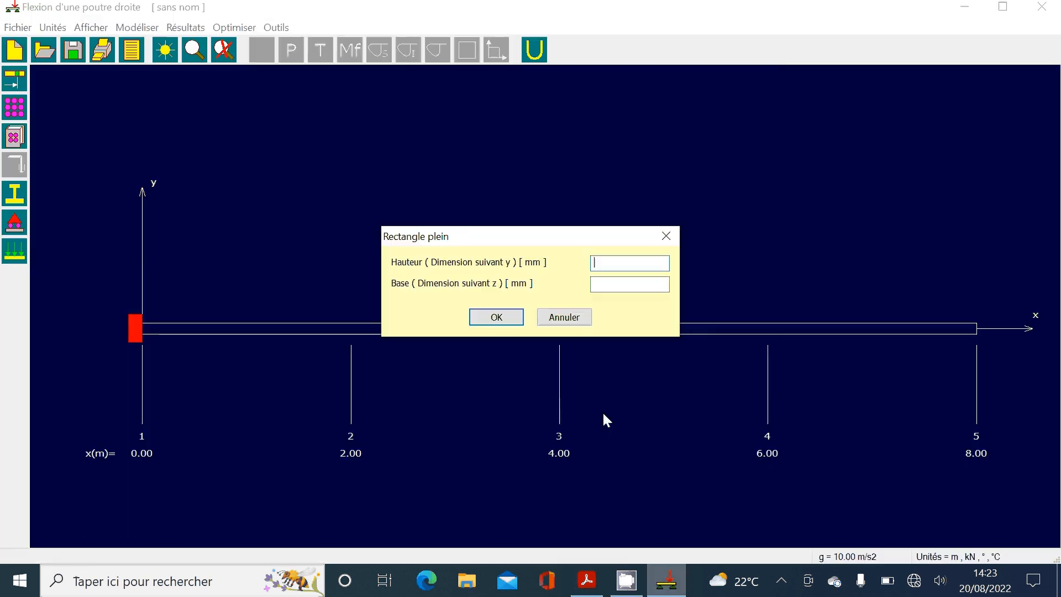
left_click(597, 265)
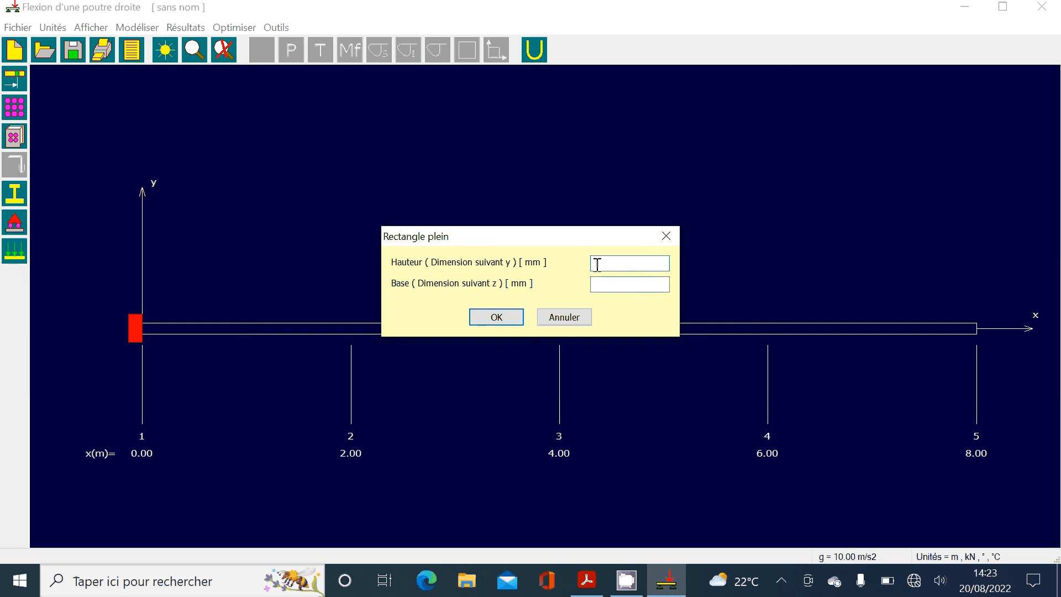
type("600")
left_click(611, 282)
type("300")
left_click(496, 317)
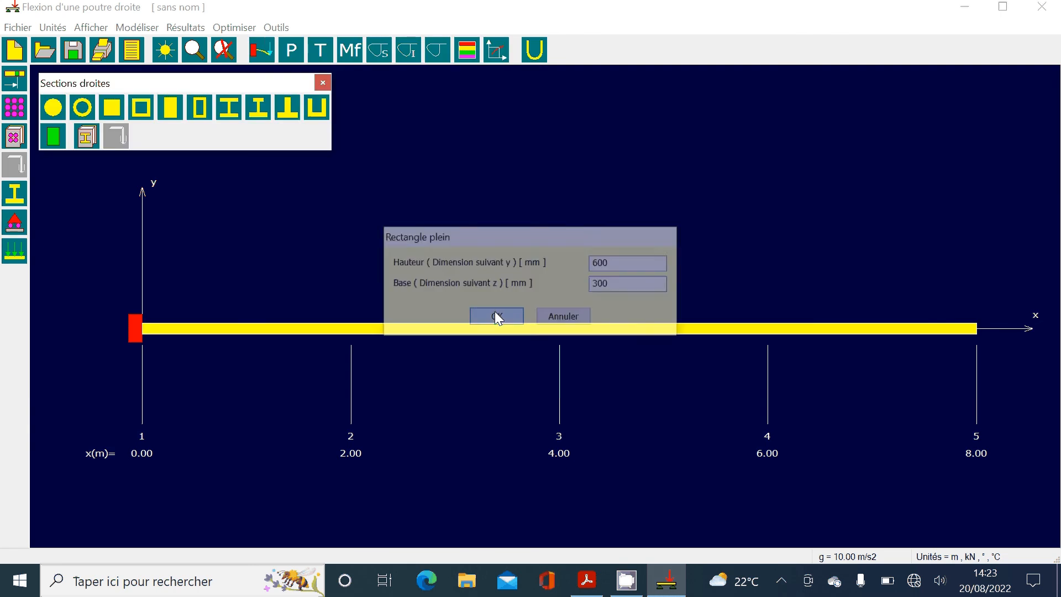
left_click(323, 83)
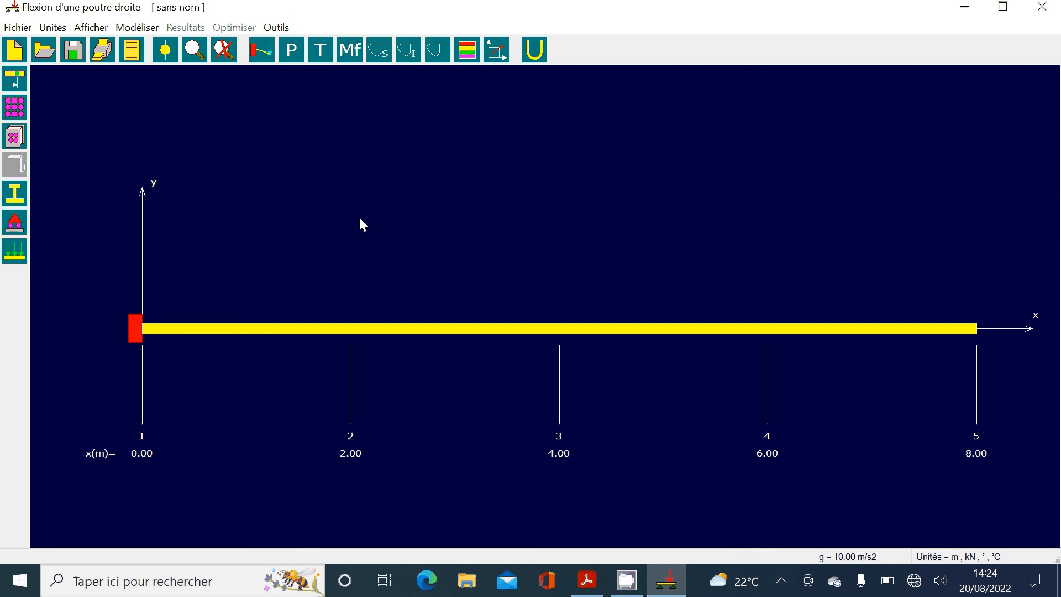
Check the distributed load in the Poutre Isostatique PDF and apply a uniform load of -20 kN/m from node 2 to node 4
left_click(587, 580)
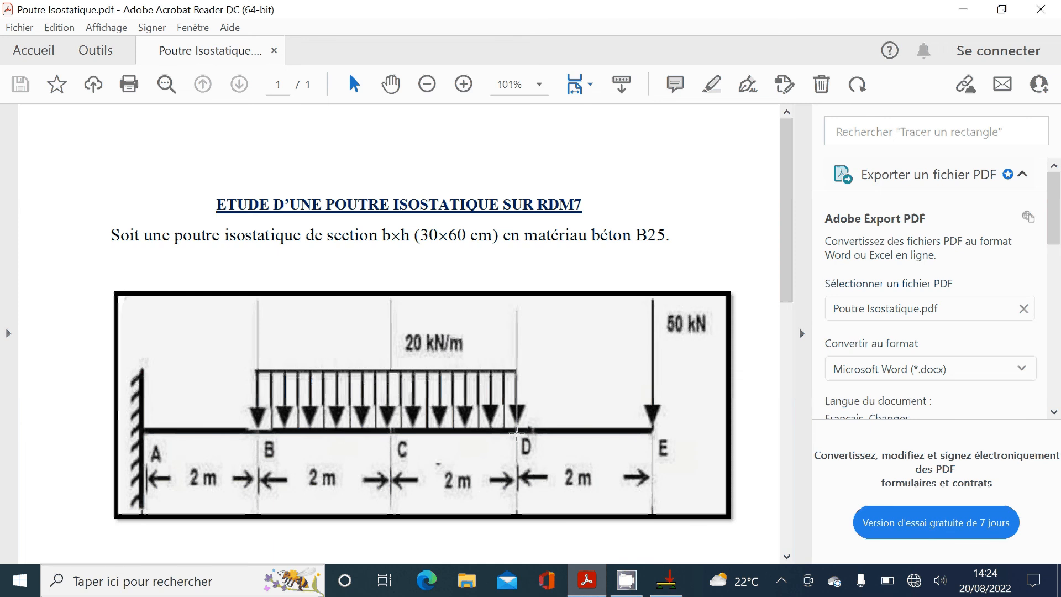
left_click(666, 577)
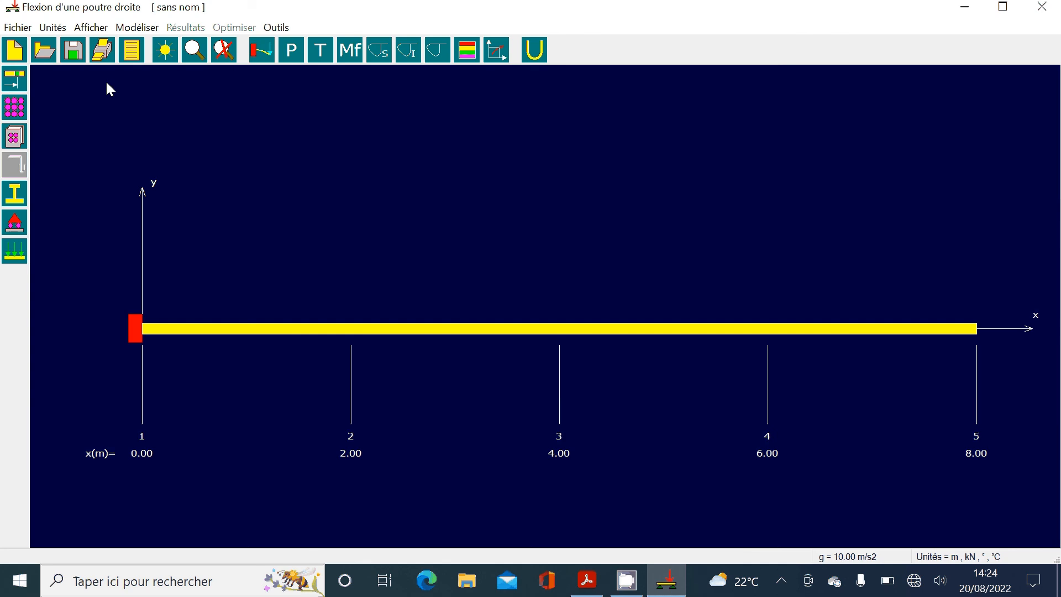
left_click(137, 27)
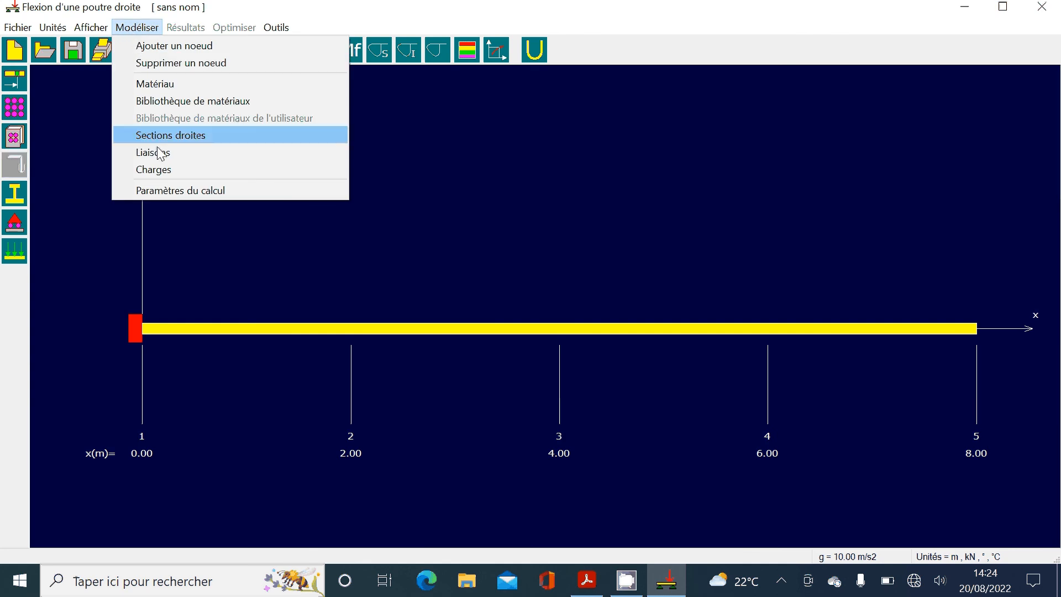
left_click(160, 169)
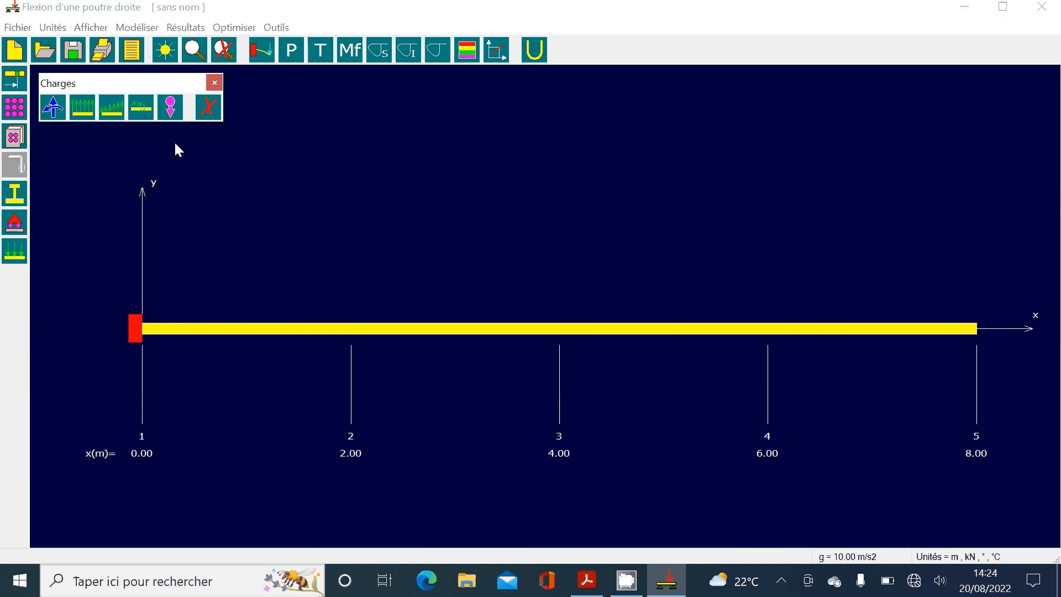
left_click(90, 107)
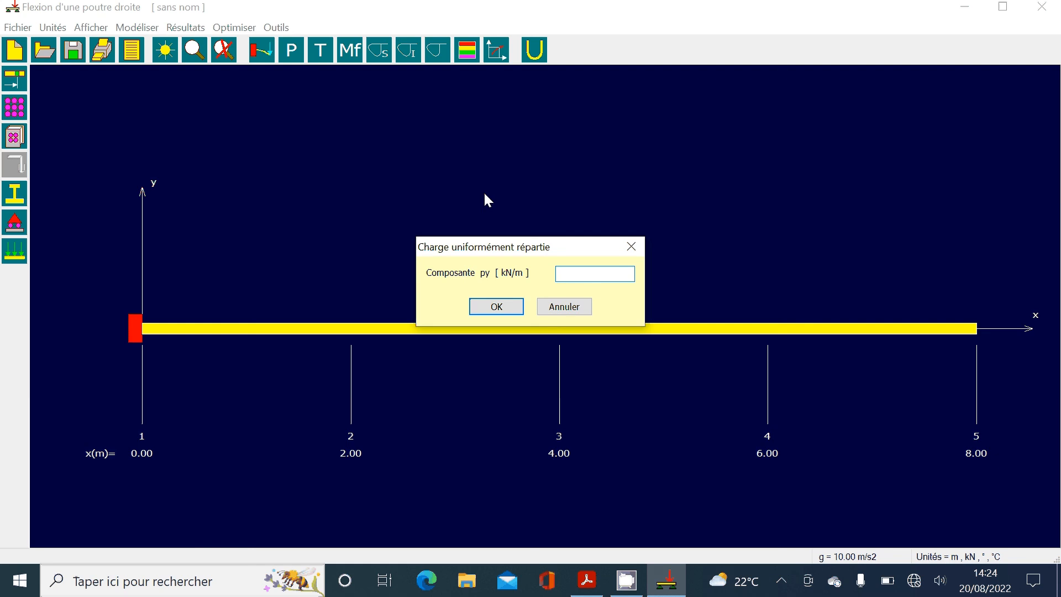
type("-20")
left_click(501, 307)
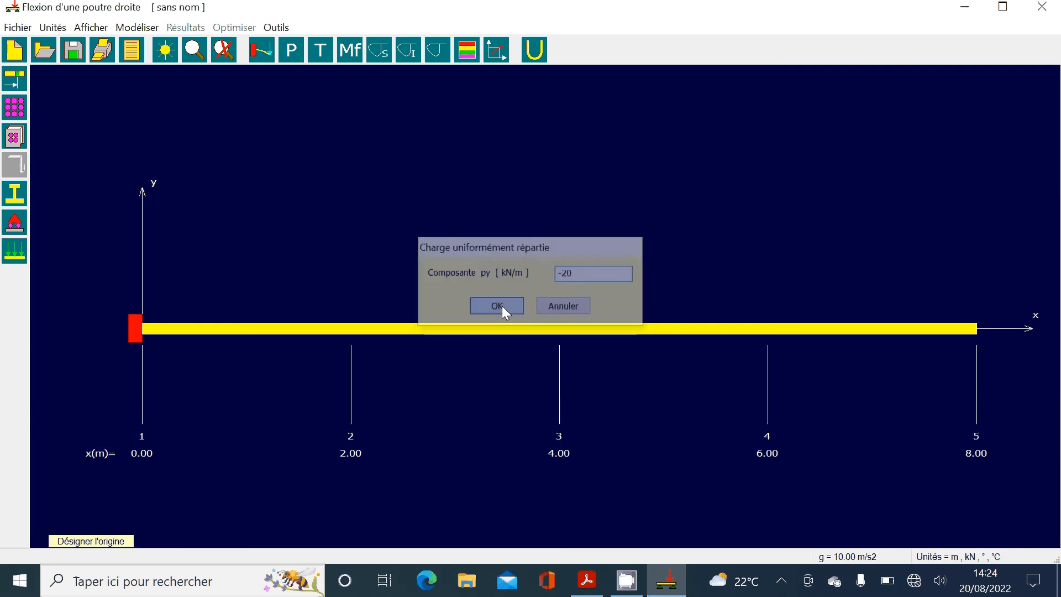
left_click(349, 329)
left_click(770, 332)
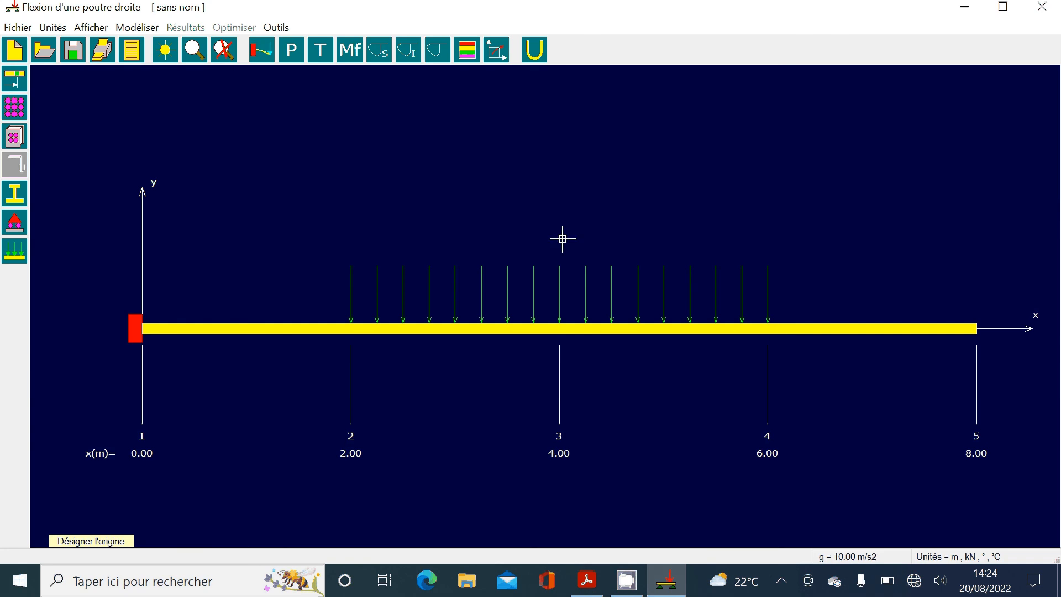
Check the point load in the Poutre Isostatique PDF and apply a nodal force Fy of -50 kN at node 5
left_click(586, 580)
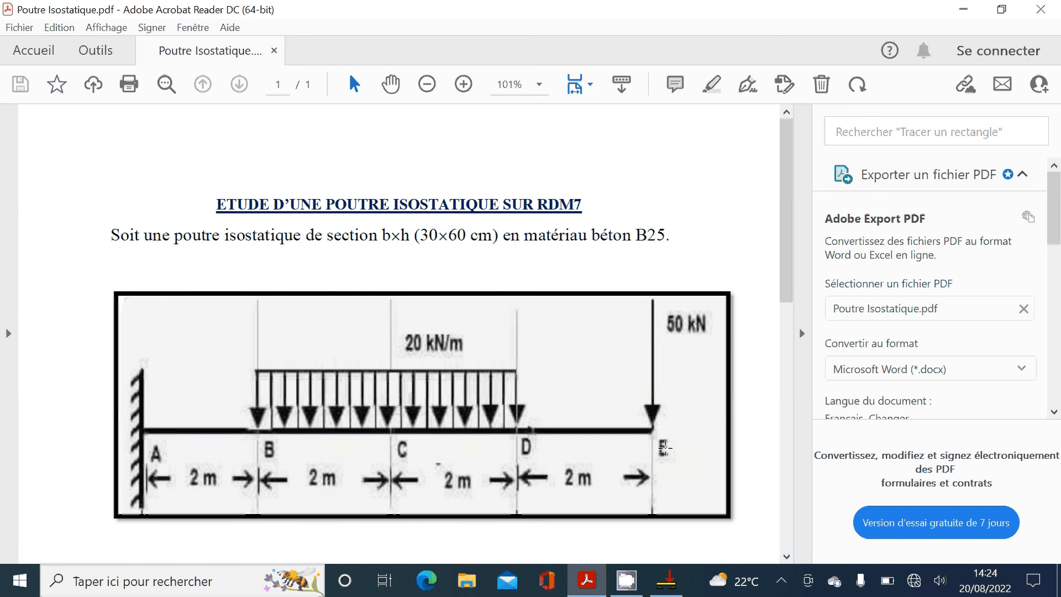
left_click(666, 580)
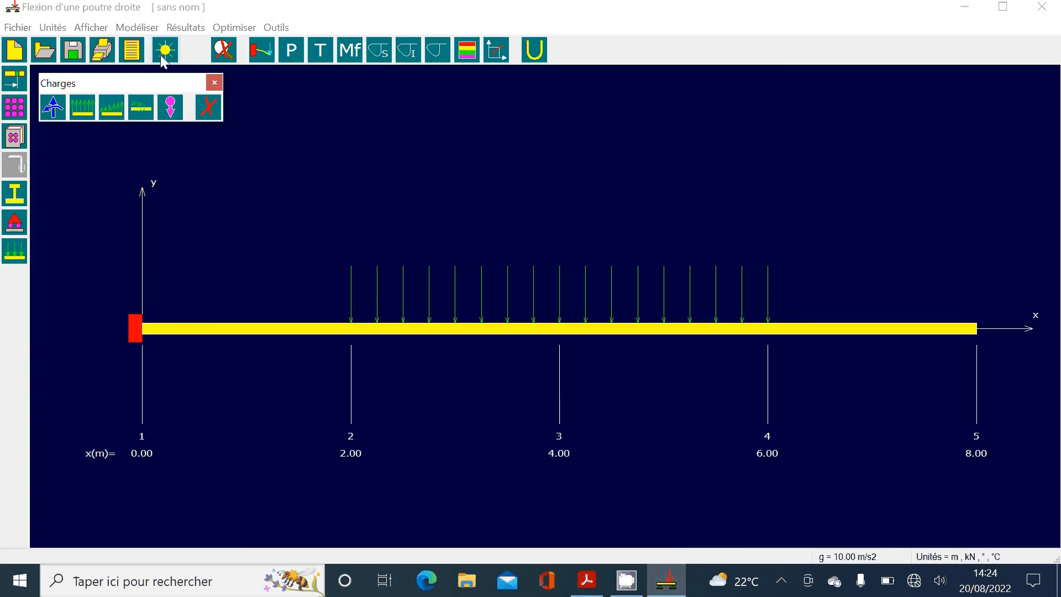
left_click(54, 110)
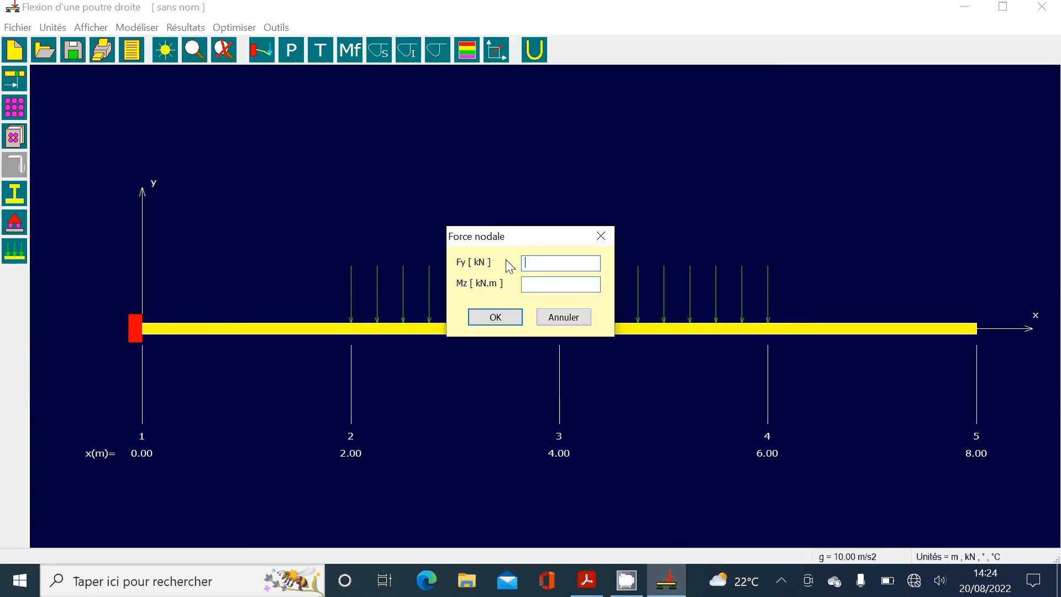
type("-50")
left_click(503, 319)
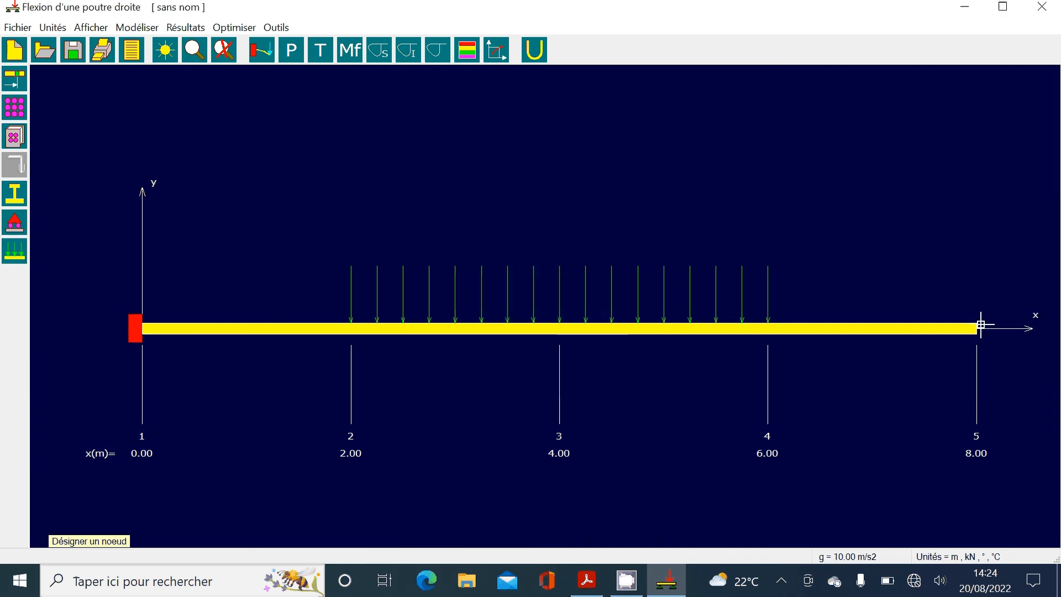
left_click(973, 325)
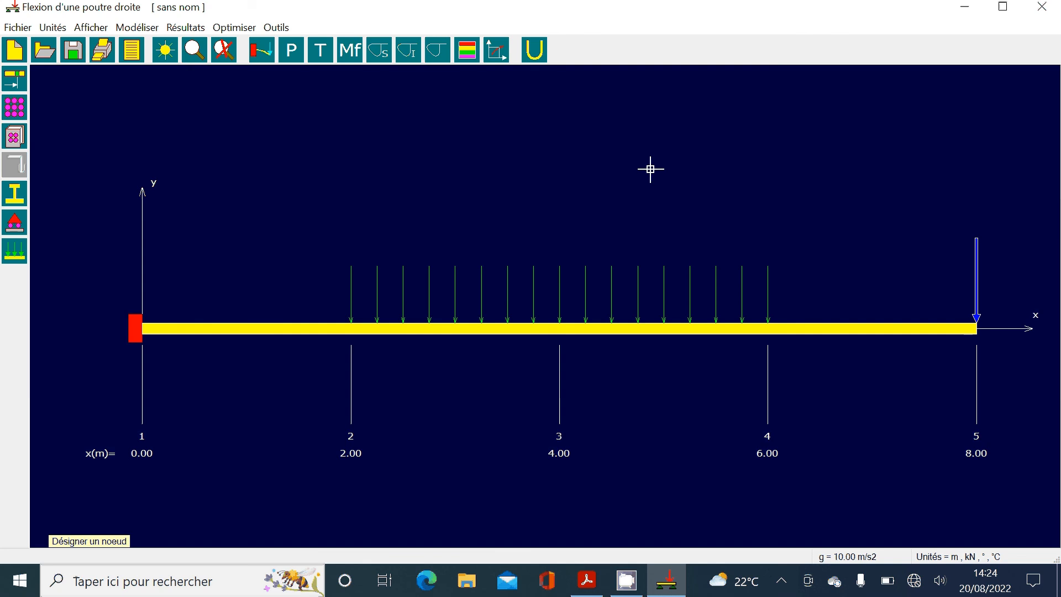
right_click(408, 184)
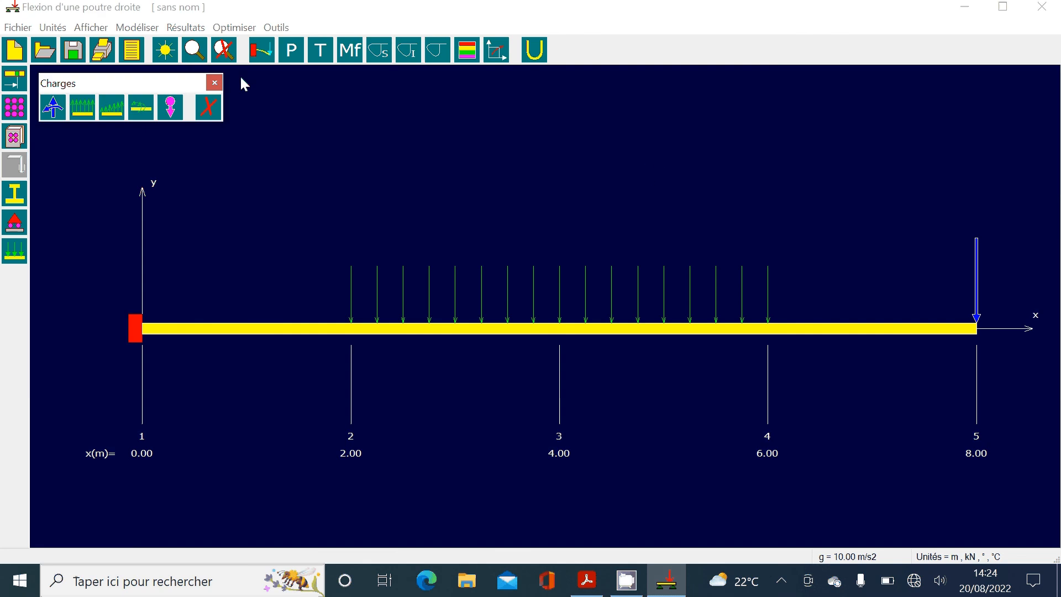
left_click(214, 83)
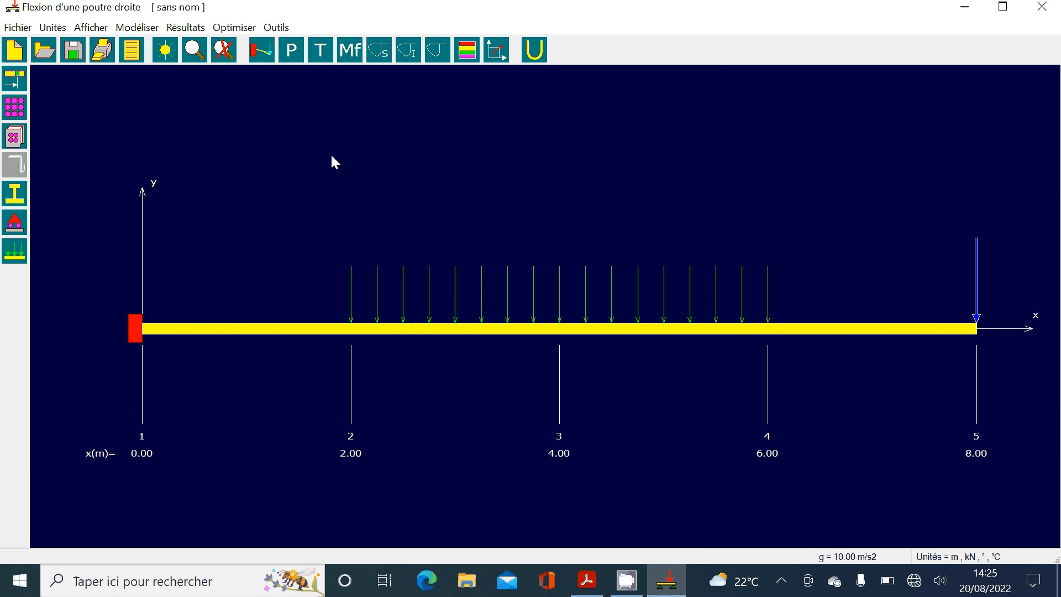
Display the beam's deflection, slope, shear force and bending moment diagrams in turn
left_click(264, 56)
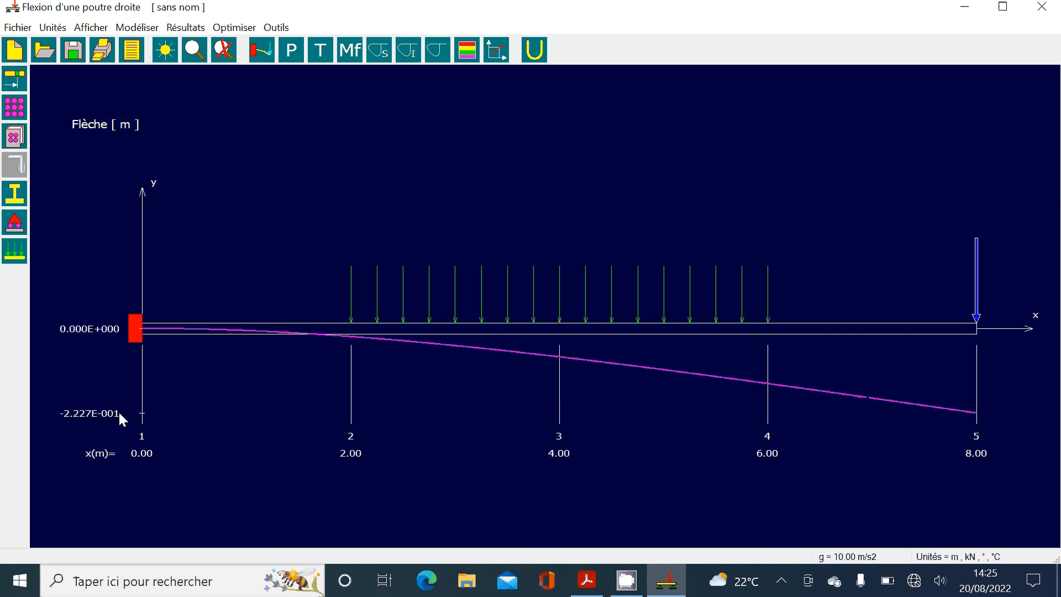
left_click(302, 54)
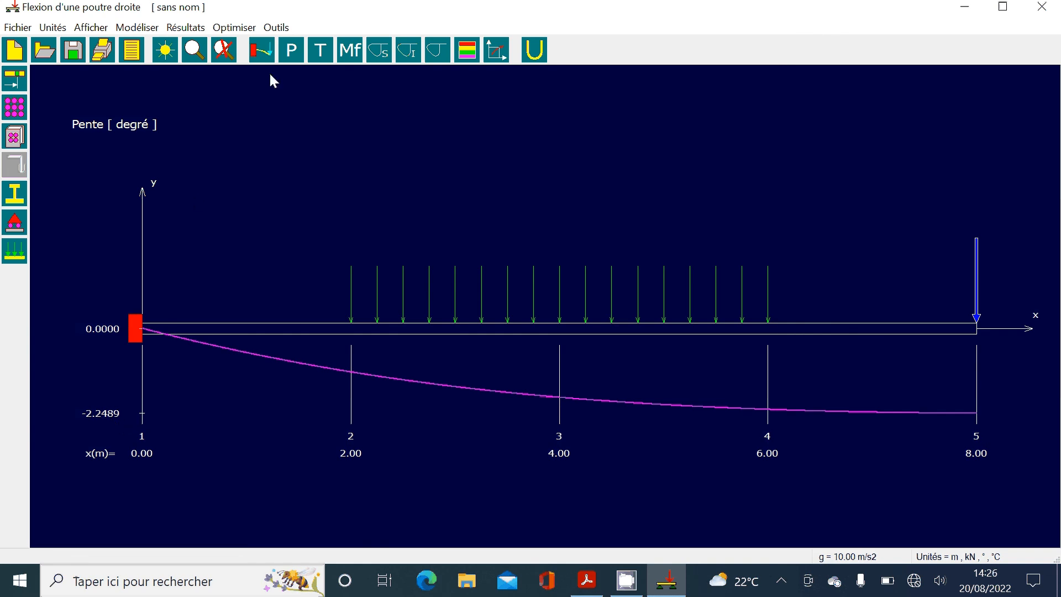
left_click(327, 58)
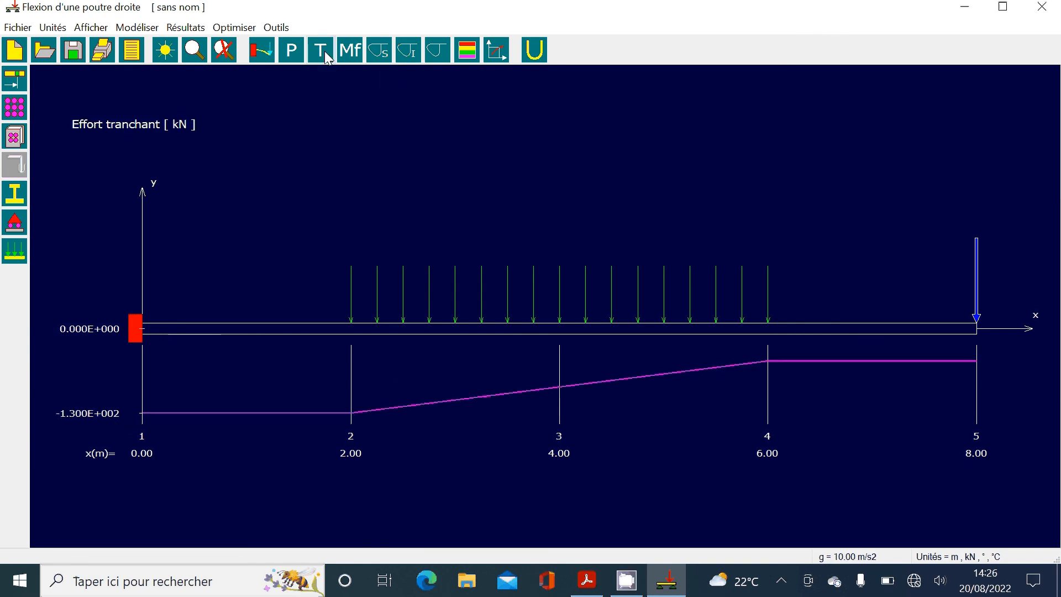
left_click(360, 57)
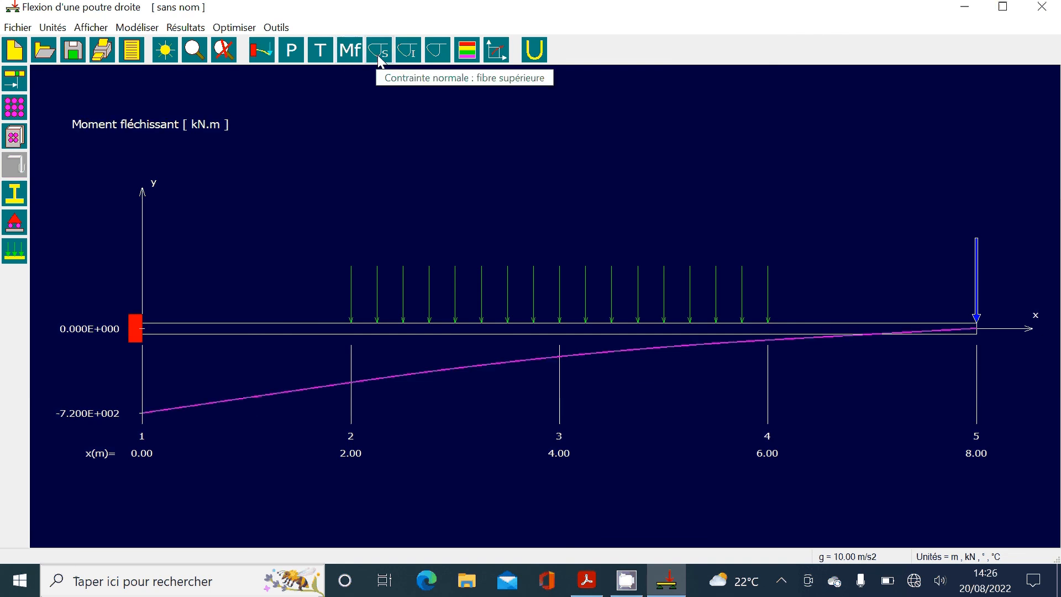
Display the normal stress diagrams for the upper fibre, the lower fibre and both fibres combined
left_click(381, 58)
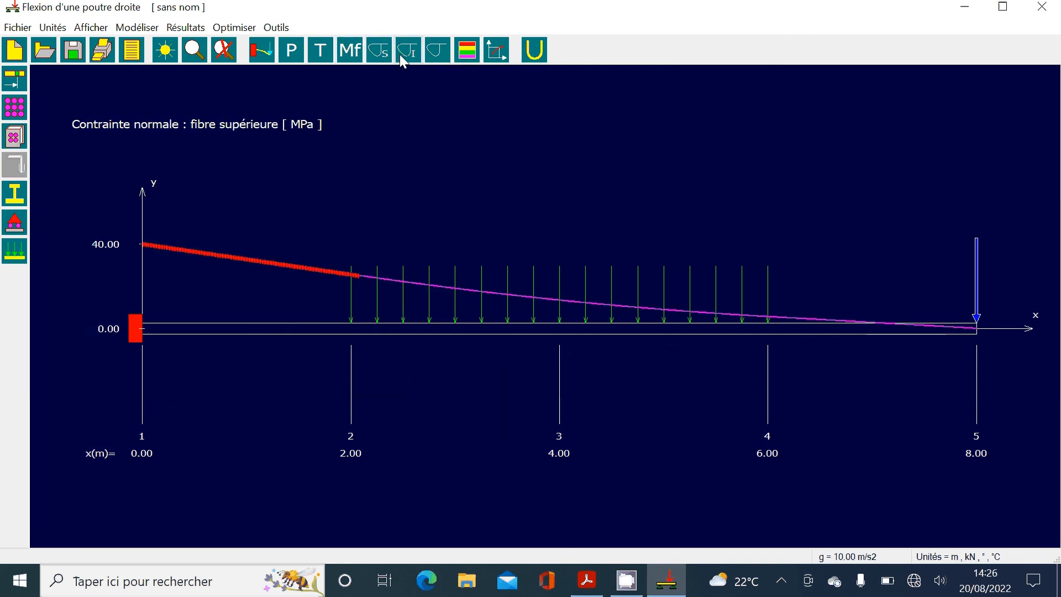
left_click(410, 59)
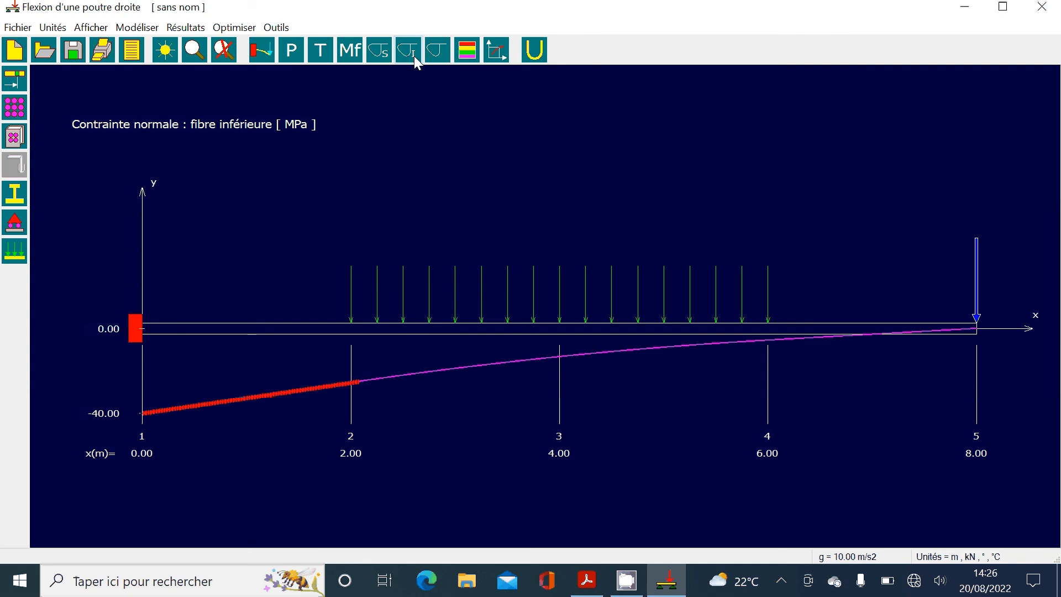
left_click(436, 65)
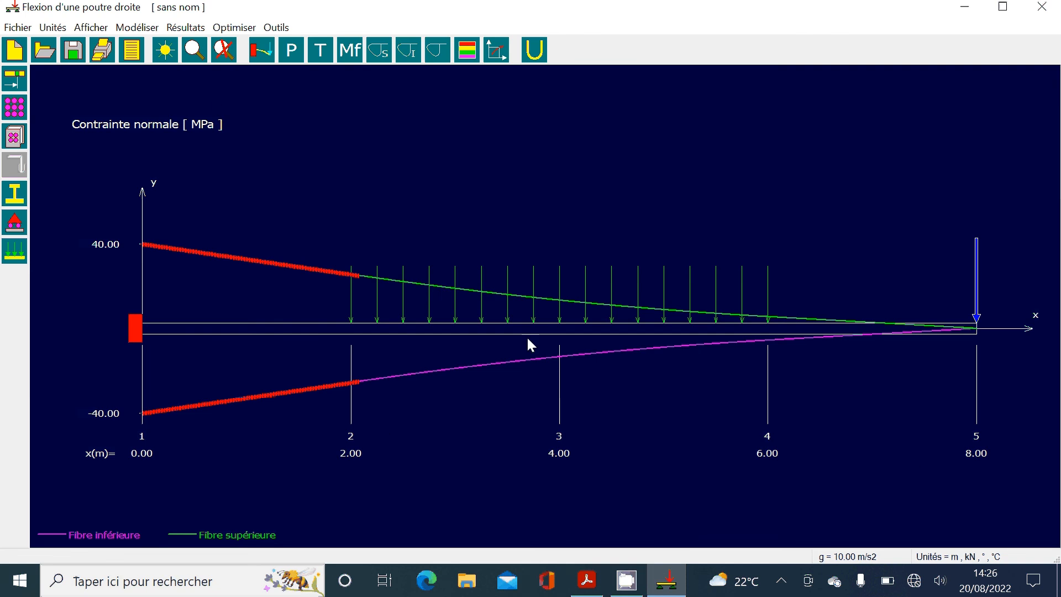
left_click(189, 37)
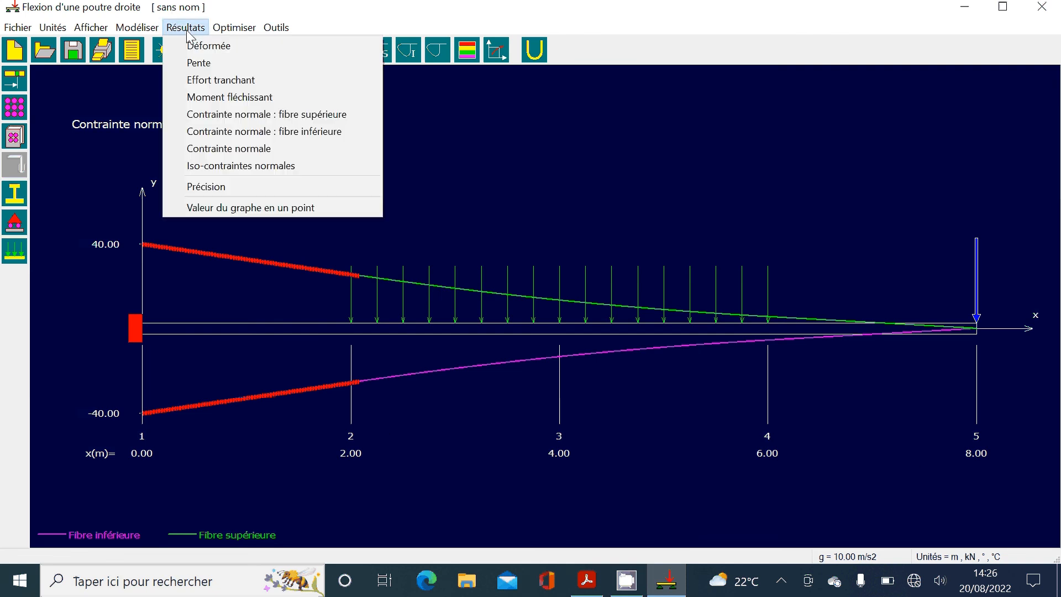
left_click(220, 45)
left_click(185, 27)
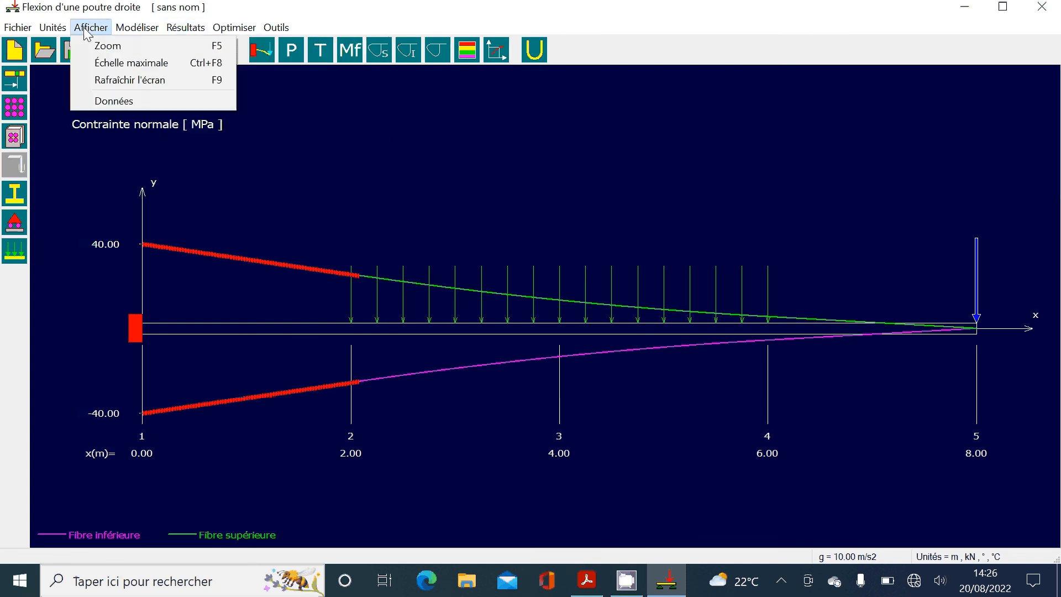
left_click(86, 30)
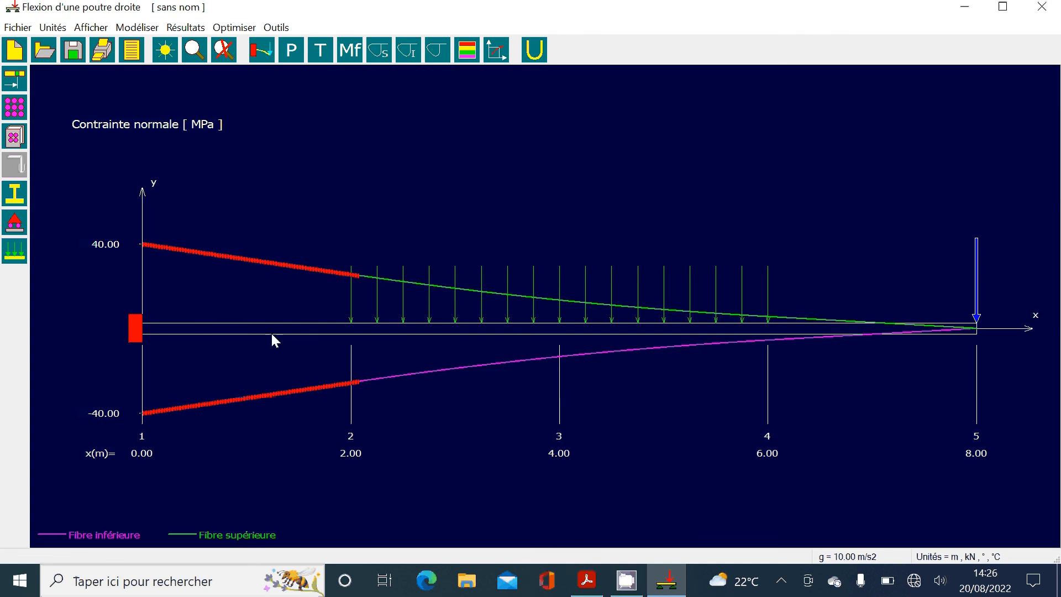
Start saving the beam model as a new file and choose the DATA (D:) drive as its location
left_click(25, 30)
left_click(25, 29)
left_click(25, 30)
left_click(56, 87)
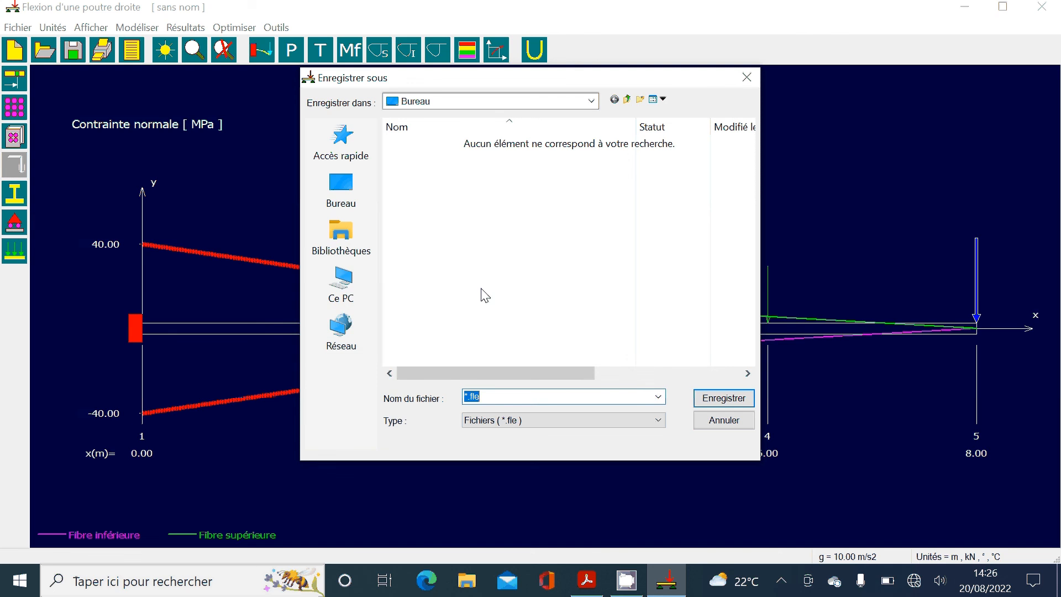
left_click(341, 188)
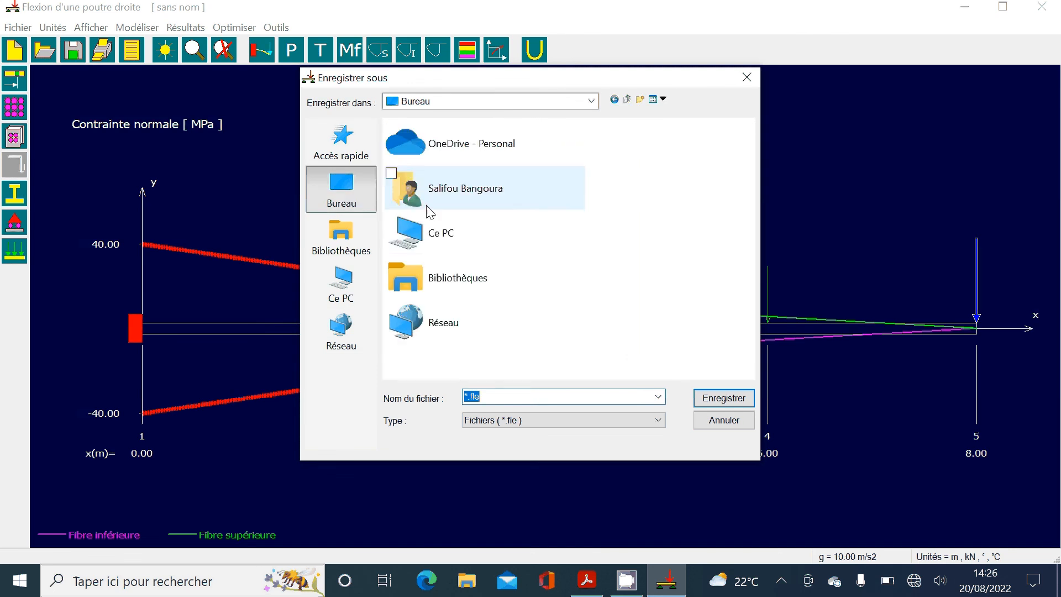
double_click(458, 230)
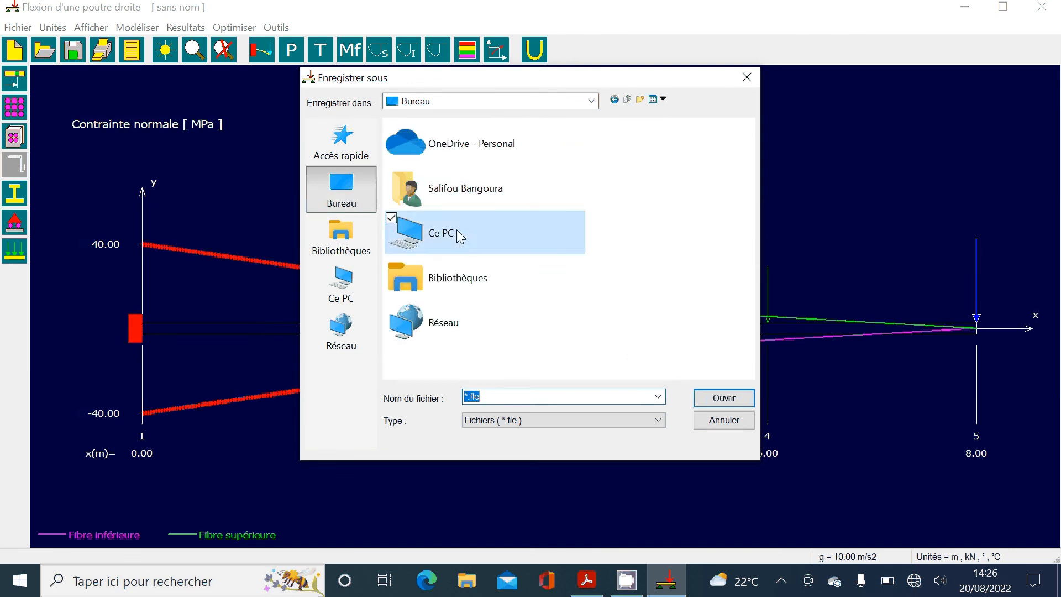
scroll(511, 302, "down", 3)
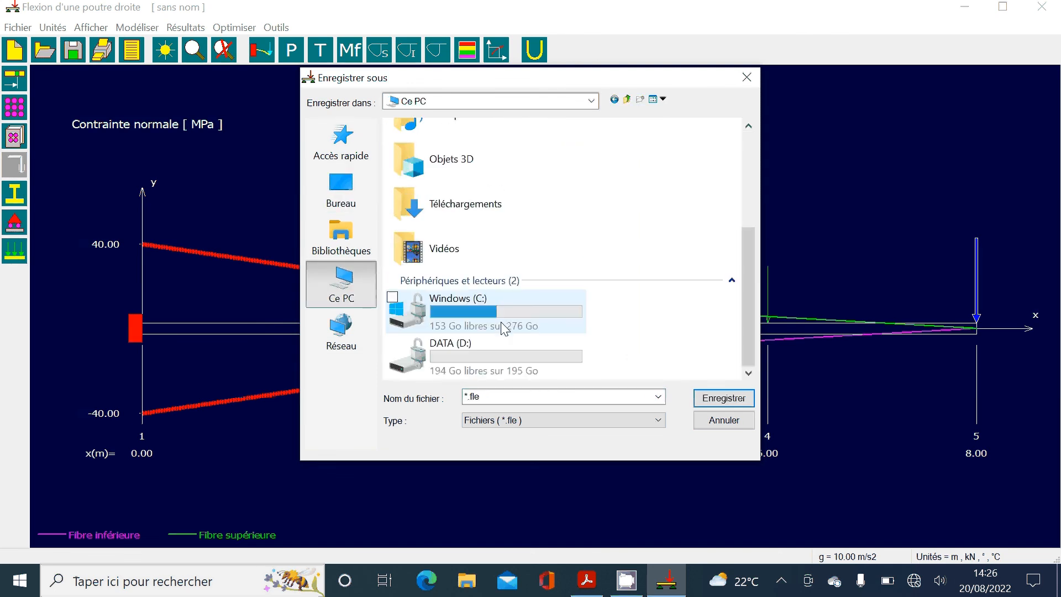
double_click(515, 354)
Name the file Poutre Isostatique and save it
left_click(517, 396)
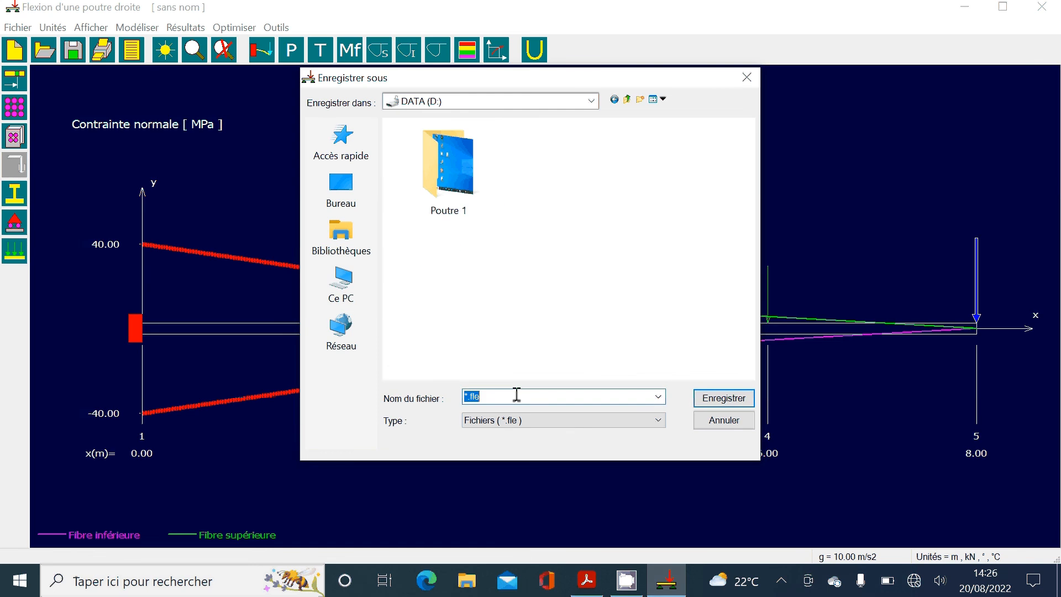
type("pOU")
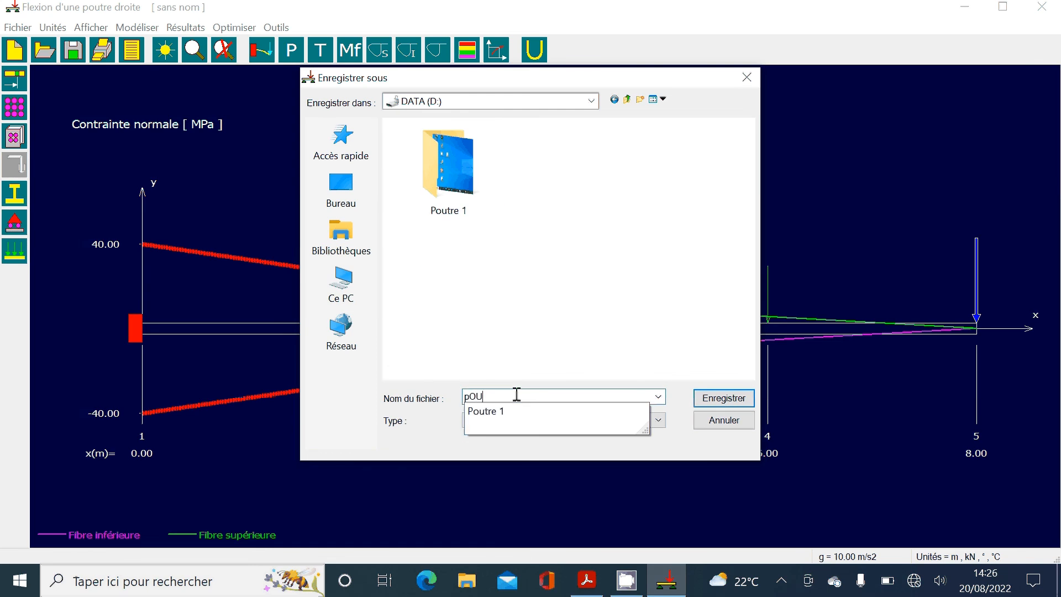
key("BackSpace")
key("BackSpace")
key("BackSpace")
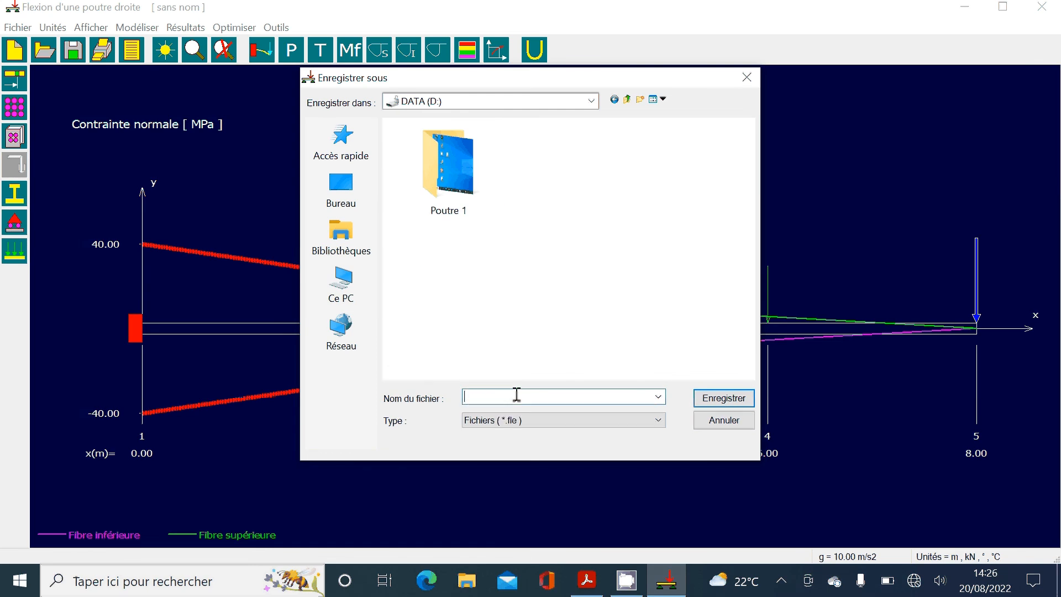
type("Poutre ")
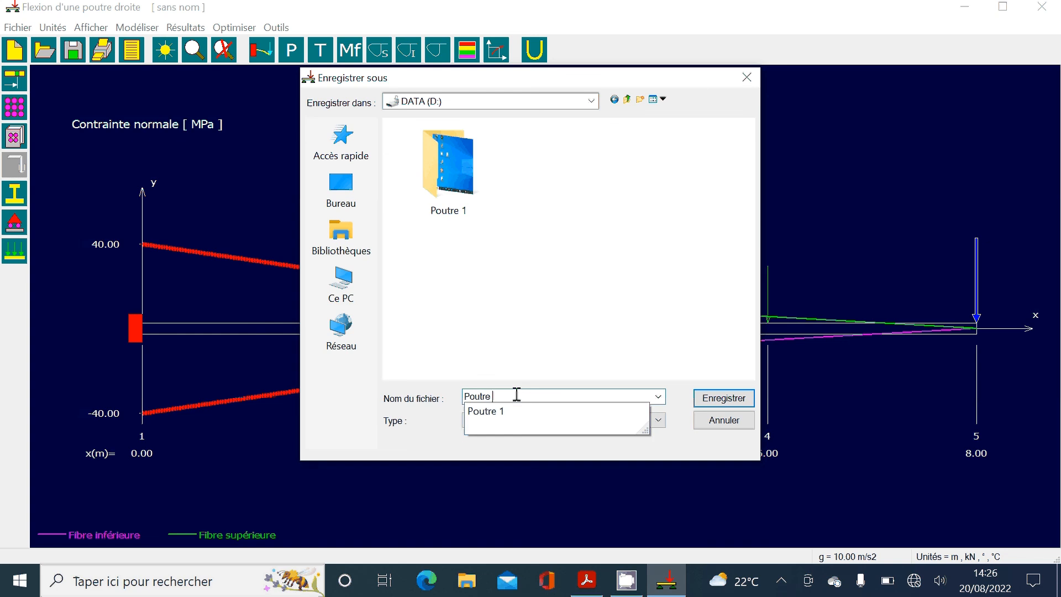
type("Iso")
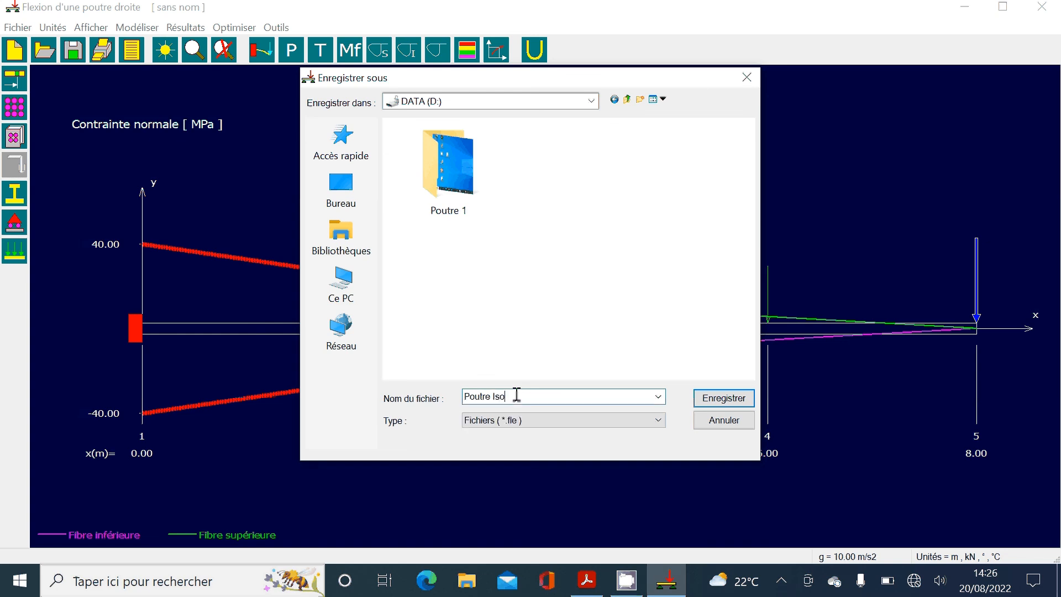
type("statique")
left_click(743, 399)
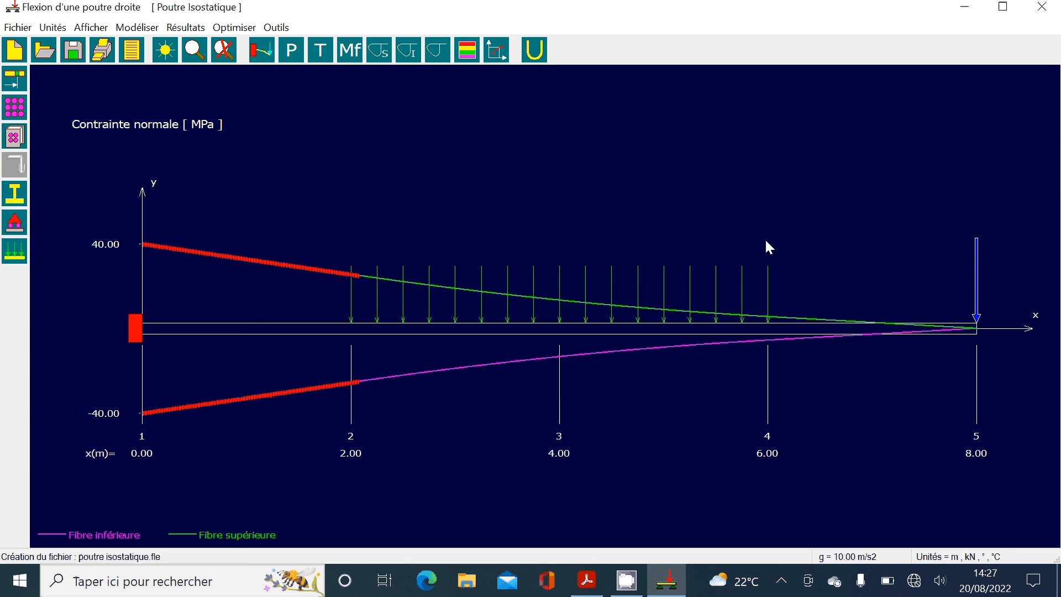
left_click(778, 588)
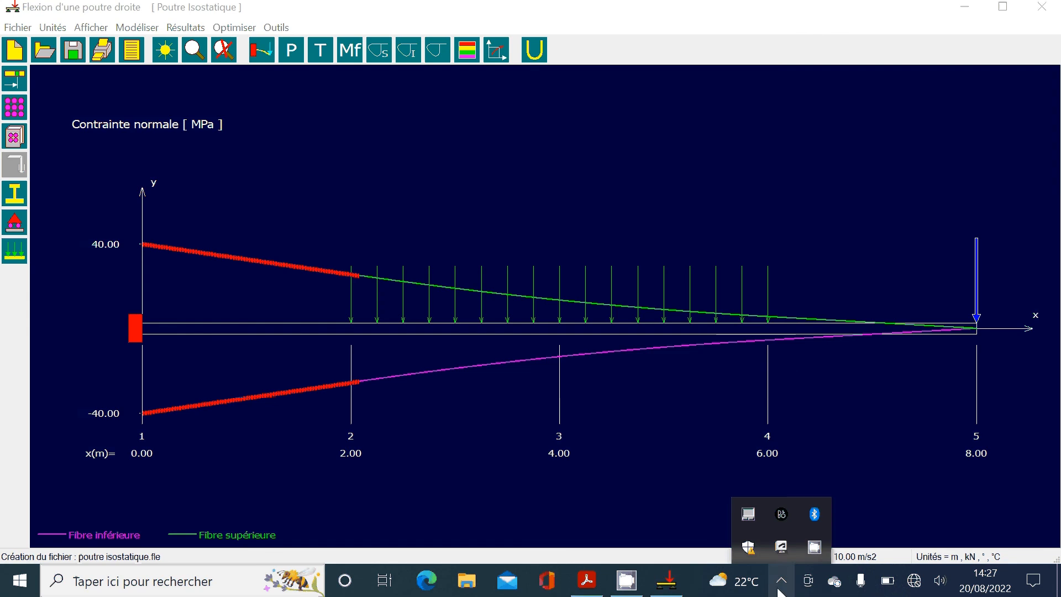
right_click(813, 547)
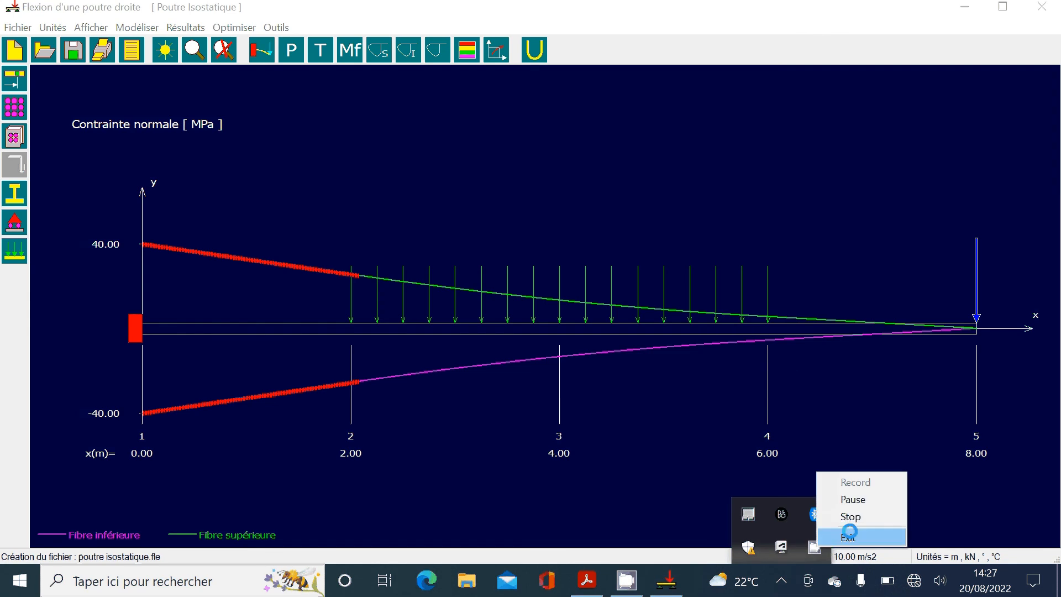